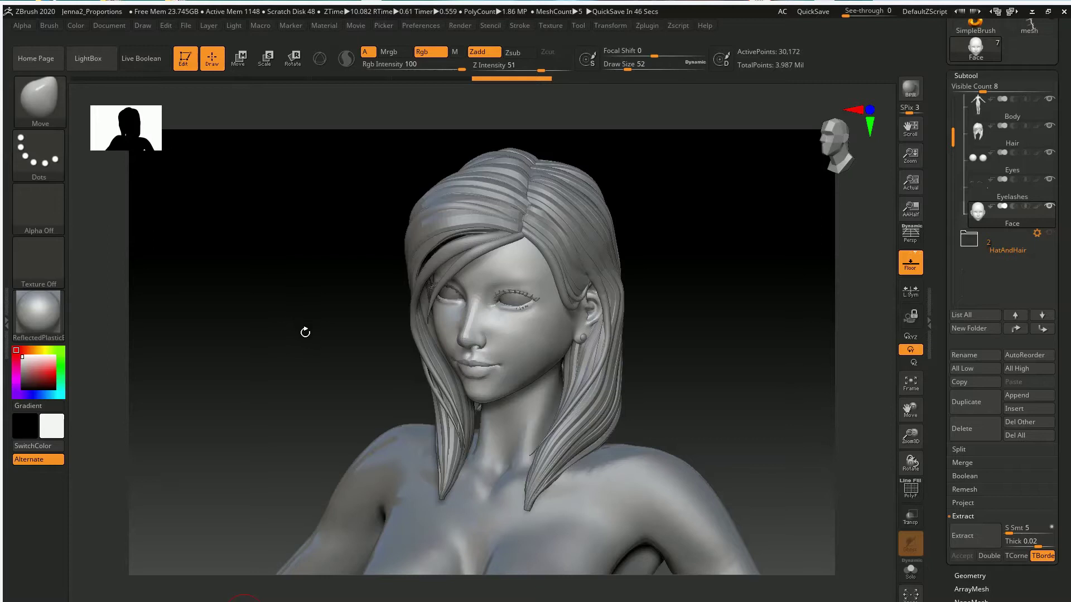
# Step: Create a 3D mesh subtool from the vector file JohnBuscemaProportions2_auto2.svg
pyautogui.moveTo(305, 333)
pyautogui.mouseDown()
pyautogui.moveTo(296, 325)
pyautogui.moveTo(310, 320)
pyautogui.mouseUp()
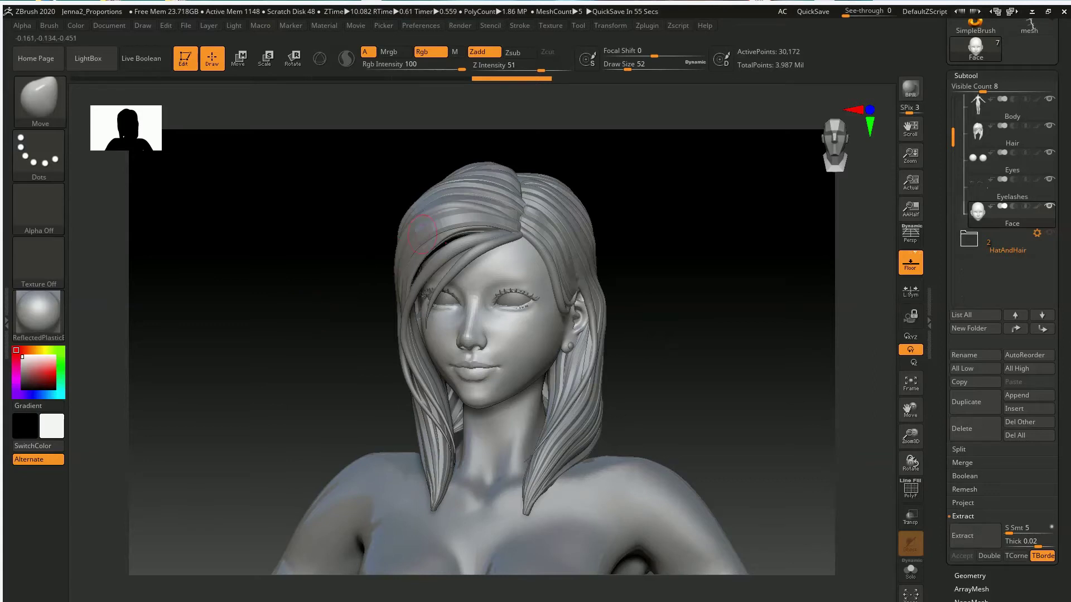
pyautogui.moveTo(681, 287); pyautogui.dragTo(679, 290)
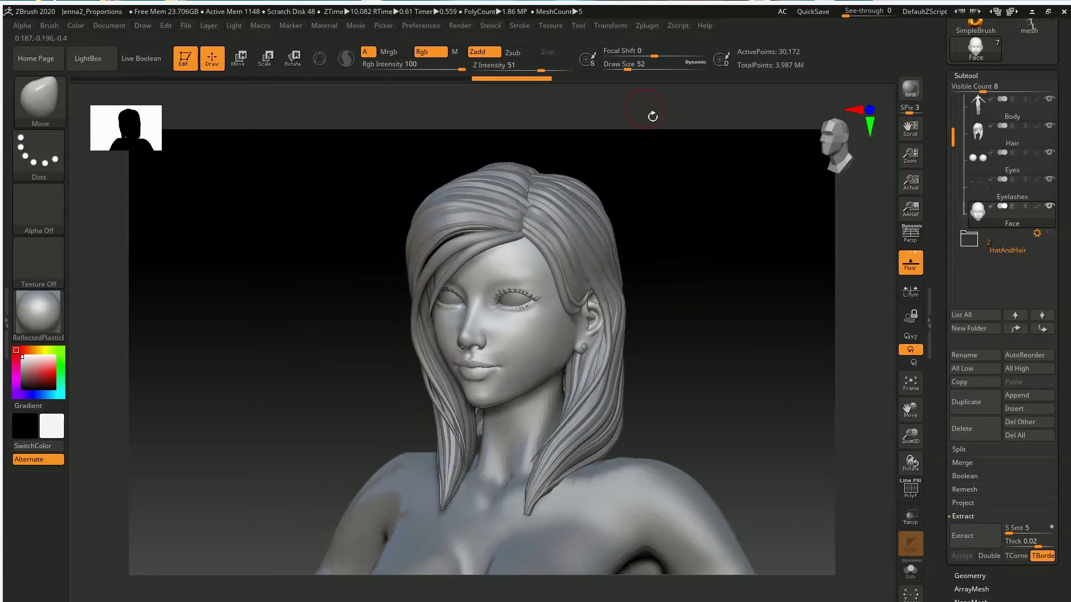
pyautogui.click(647, 26)
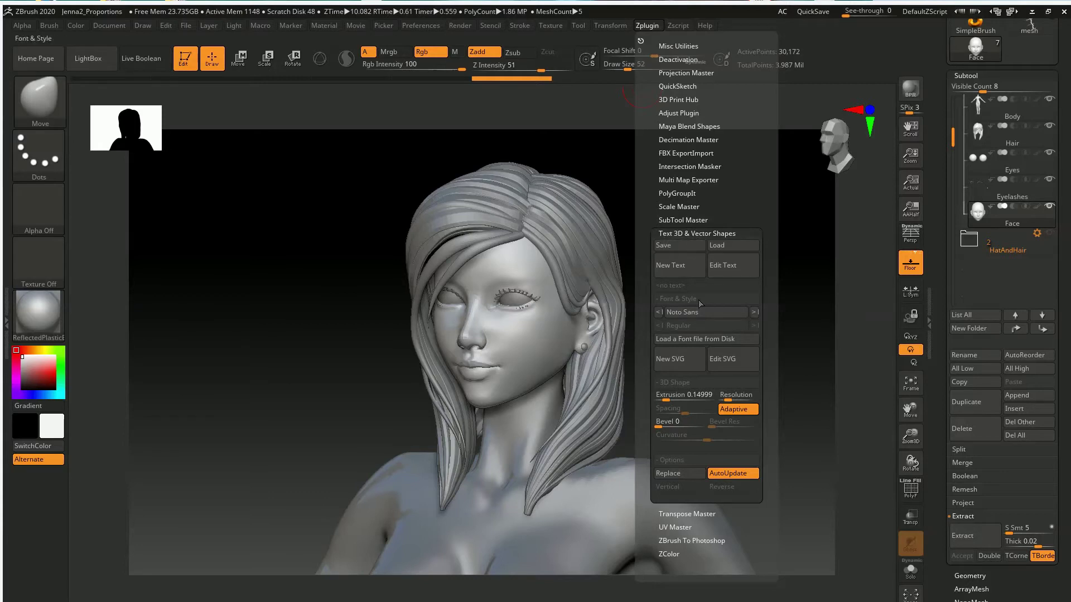
pyautogui.click(681, 358)
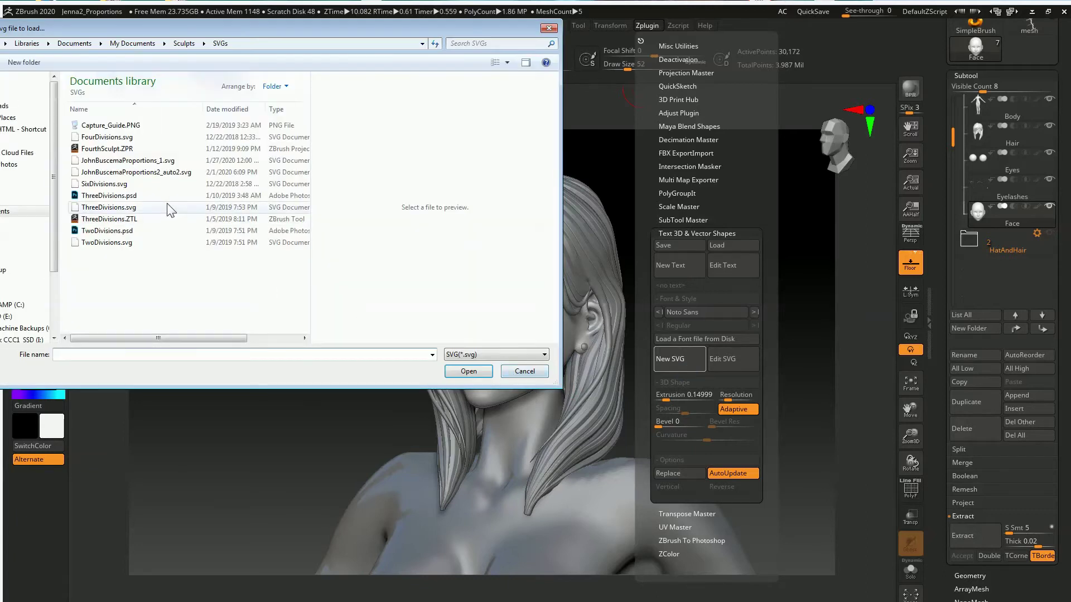
pyautogui.click(167, 173)
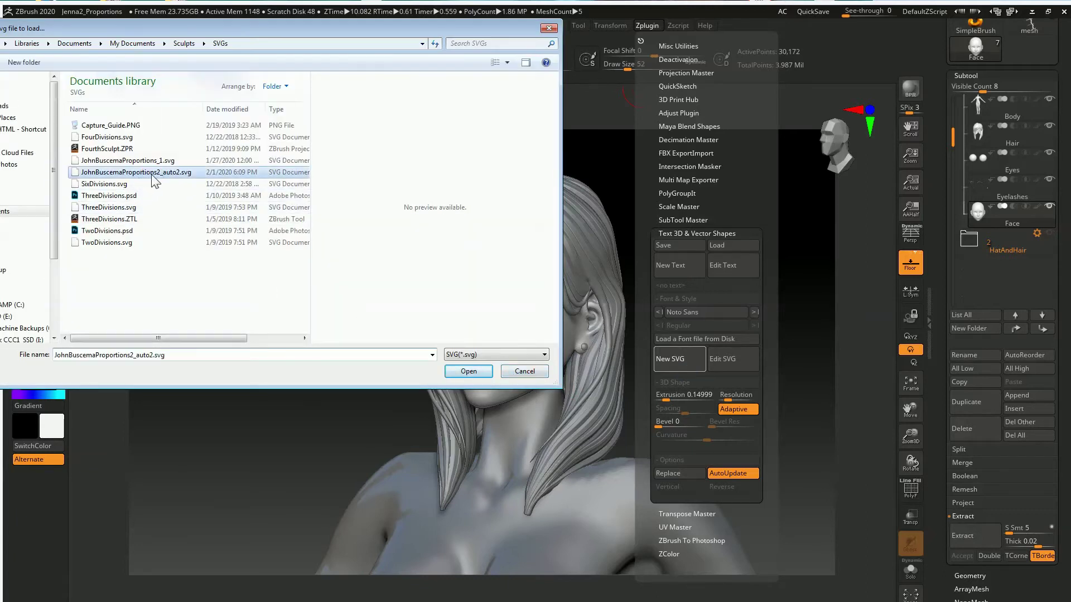
pyautogui.click(458, 370)
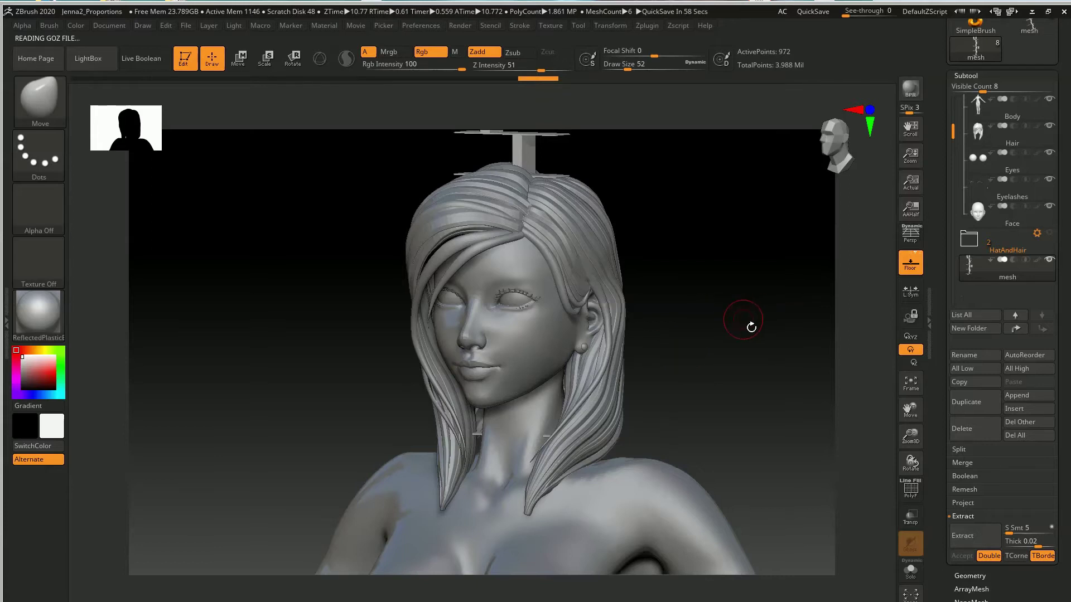
# Step: Move the imported proportion guide down along the figure and hide the Hair subtool to expose the skull
pyautogui.press('w')
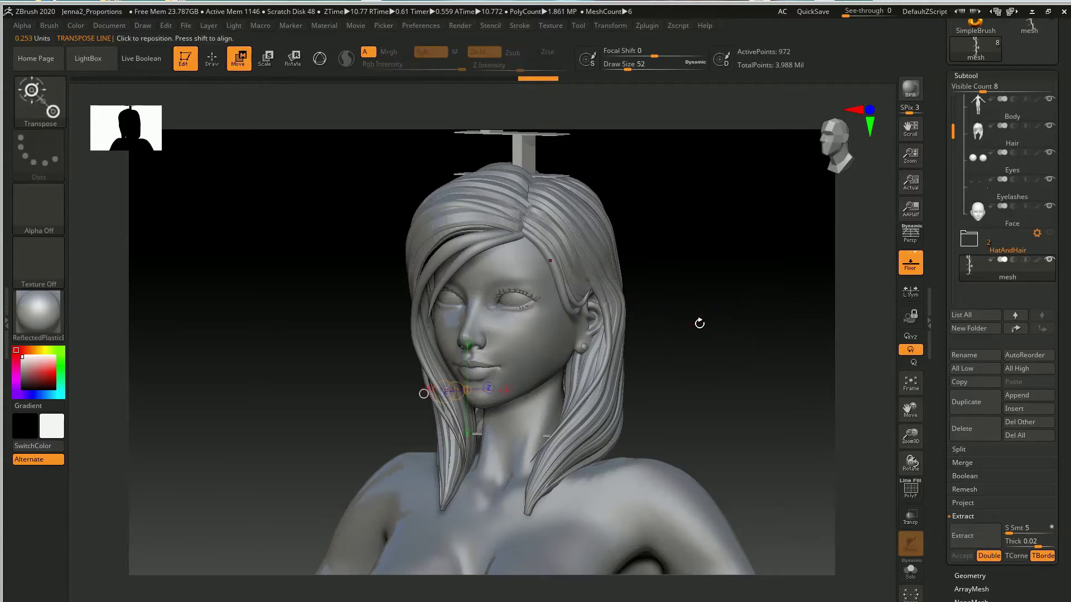
pyautogui.press('y')
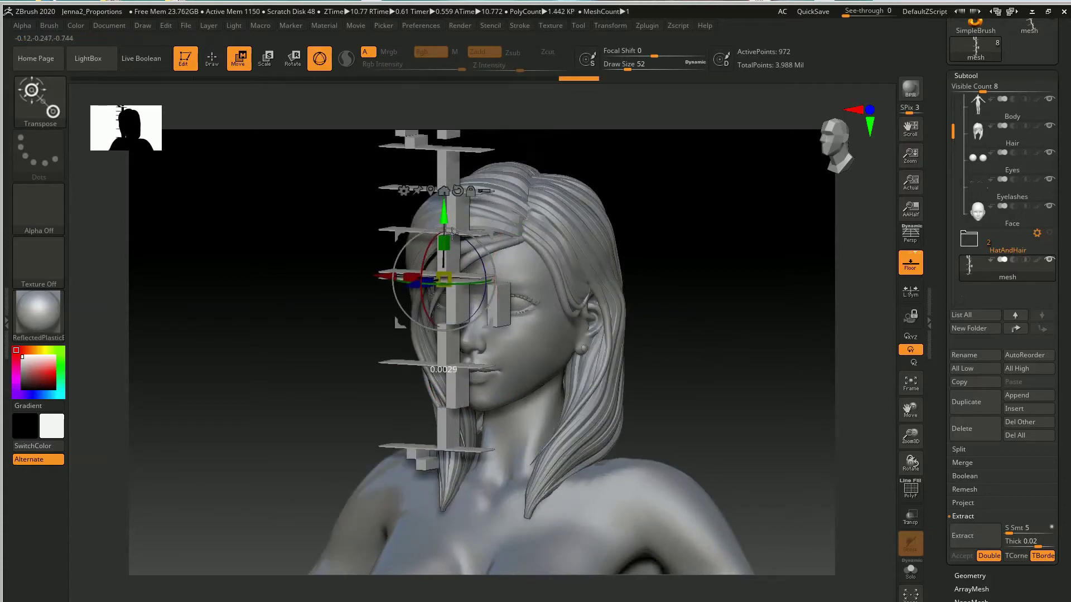
pyautogui.moveTo(451, 232)
pyautogui.mouseDown()
pyautogui.moveTo(470, 384)
pyautogui.moveTo(470, 365)
pyautogui.mouseUp()
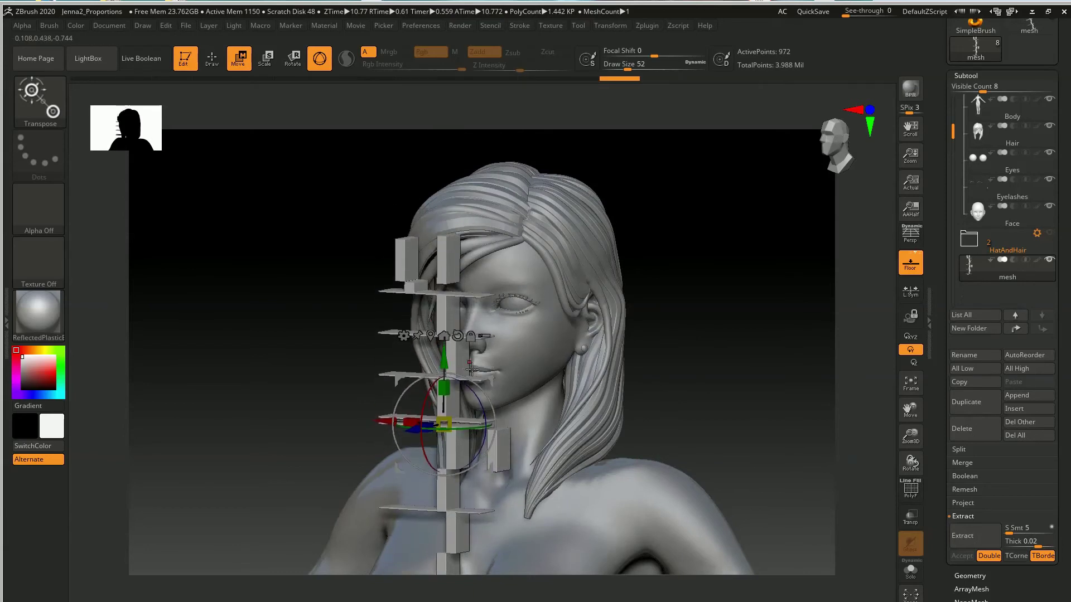
pyautogui.click(1049, 127)
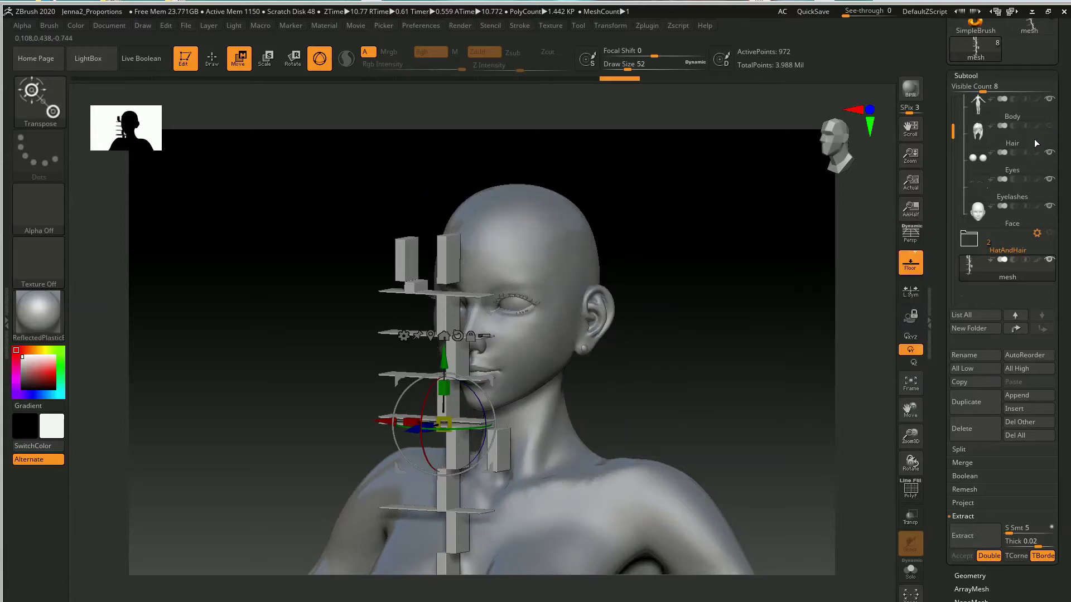
# Step: Scale up the guide mesh in front view until its head block spans the head from crown to chin
pyautogui.keyDown('shift'); pyautogui.moveTo(547, 391); pyautogui.dragTo(575, 415, button='right'); pyautogui.keyUp('shift')
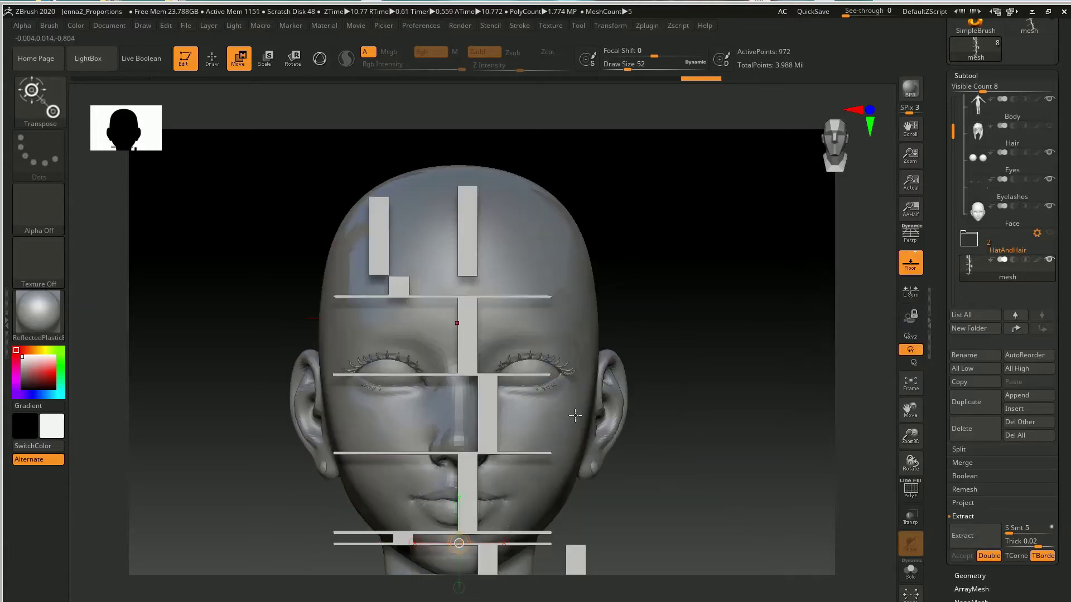
pyautogui.click(463, 200)
pyautogui.moveTo(462, 200); pyautogui.dragTo(466, 283)
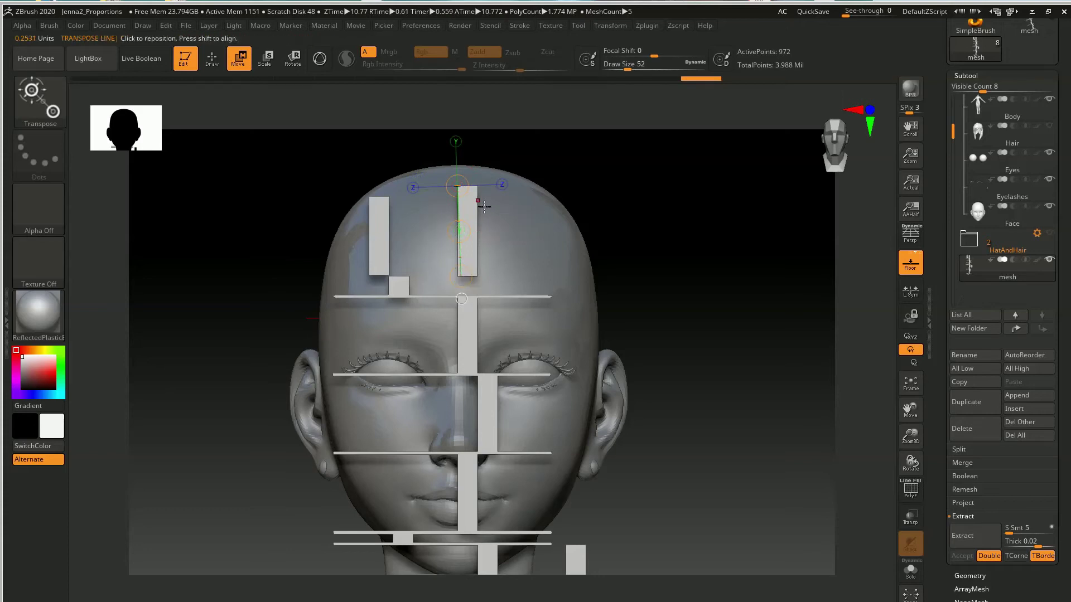
pyautogui.click(293, 58)
pyautogui.press('e')
pyautogui.moveTo(461, 276); pyautogui.dragTo(354, 273)
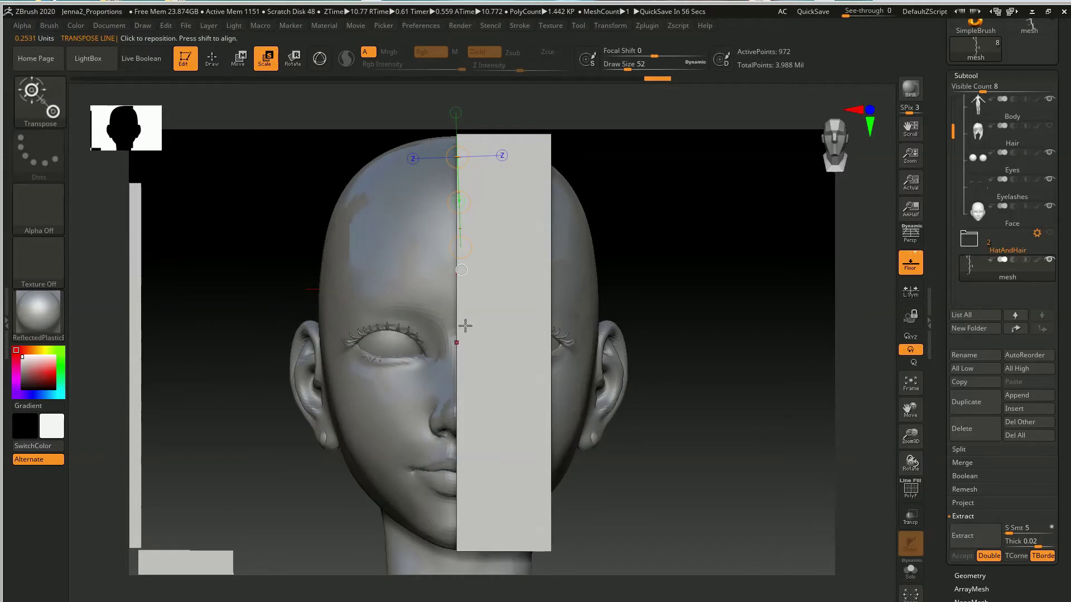
pyautogui.press('q')
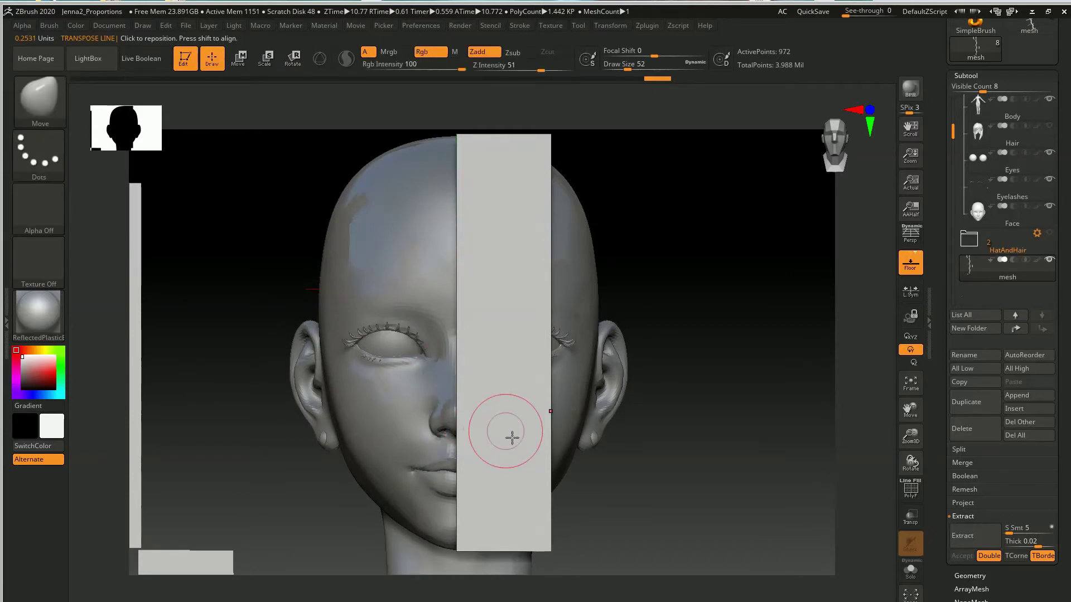
# Step: Frame the whole figure and shift the proportion guide sideways so its column stands beside the body
pyautogui.press('f')
pyautogui.press('w')
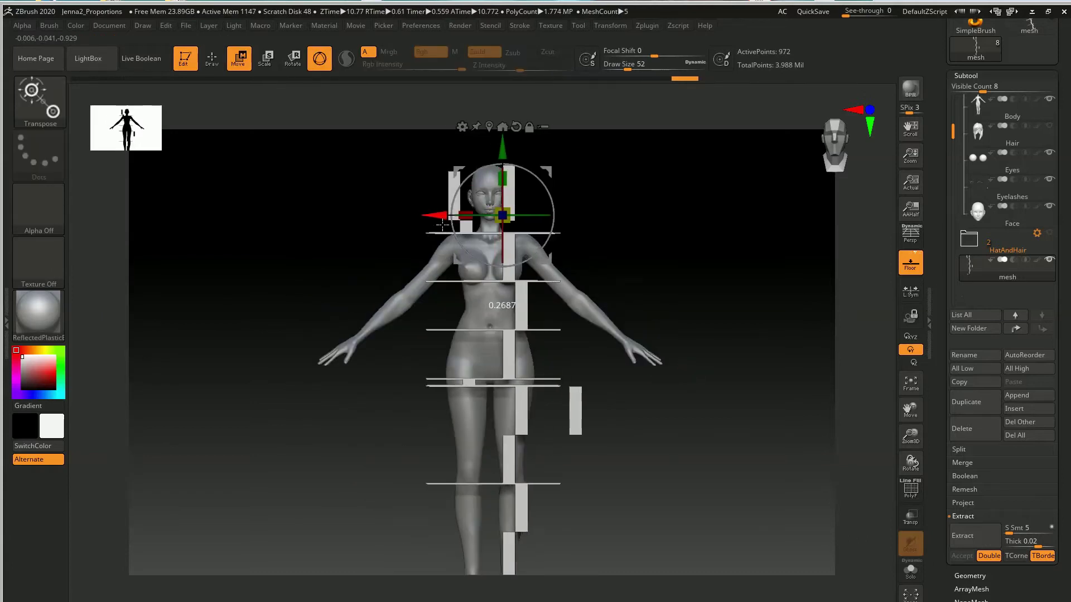
pyautogui.moveTo(442, 224); pyautogui.dragTo(457, 224)
pyautogui.press('q')
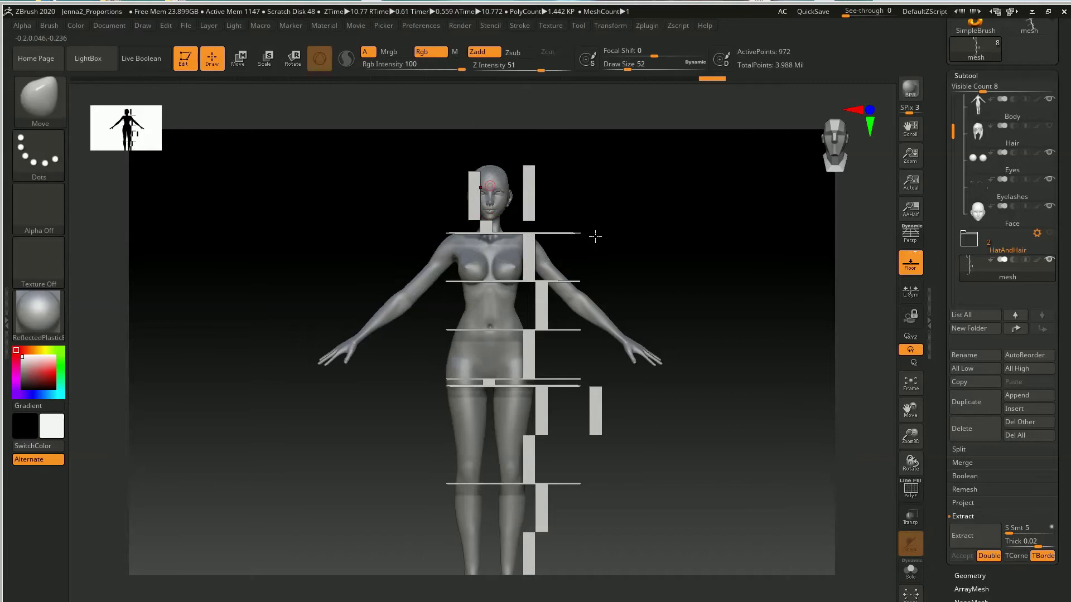
# Step: Compare the bald head and torso with the guide's divisions, and show the Hair subtool again
pyautogui.keyDown('ctrl'); pyautogui.moveTo(559, 249); pyautogui.dragTo(564, 265, button='right'); pyautogui.keyUp('ctrl')
pyautogui.keyDown('alt'); pyautogui.moveTo(645, 287); pyautogui.dragTo(666, 289, button='right'); pyautogui.keyUp('alt')
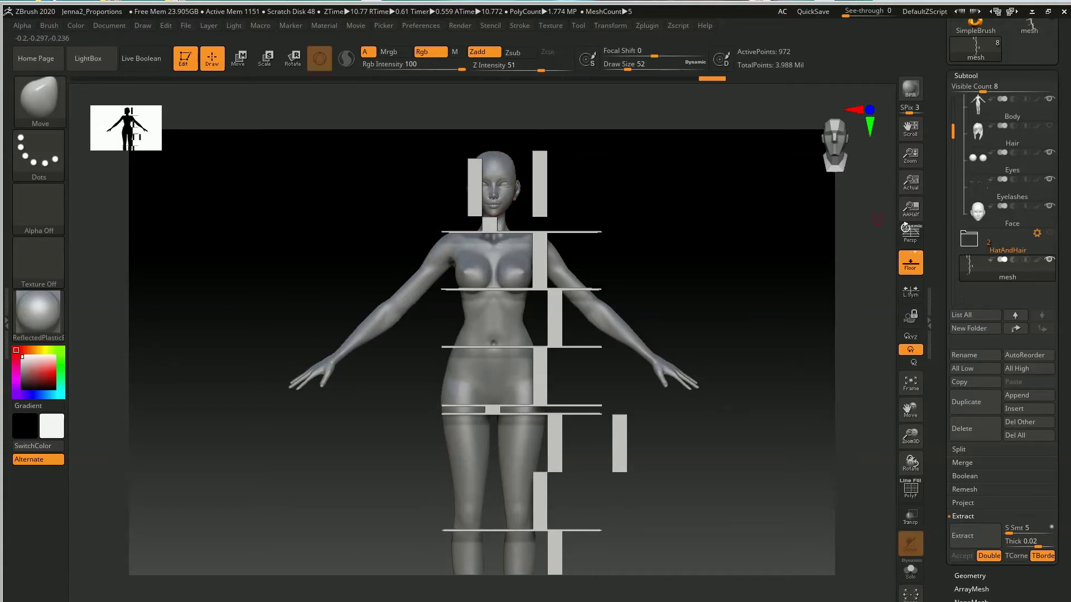
pyautogui.click(1048, 125)
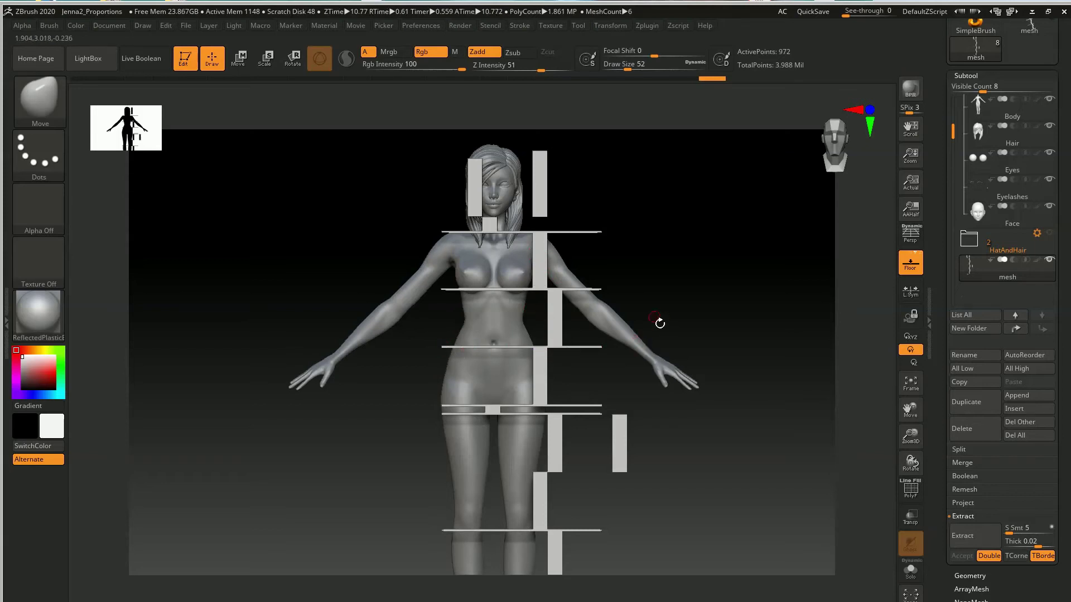
# Step: Examine how the body's landmarks from head to feet line up with the guide's divisions in front, back and side views
pyautogui.moveTo(727, 320)
pyautogui.mouseDown()
pyautogui.moveTo(430, 380)
pyautogui.moveTo(582, 341)
pyautogui.moveTo(446, 340)
pyautogui.moveTo(656, 251)
pyautogui.mouseUp()
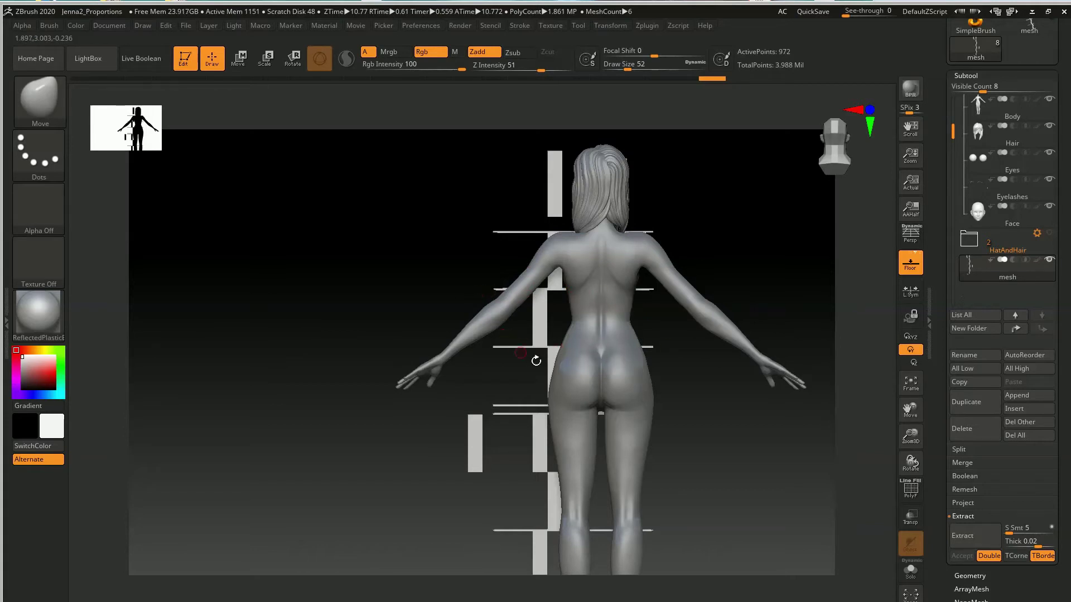
pyautogui.moveTo(385, 323); pyautogui.dragTo(511, 325)
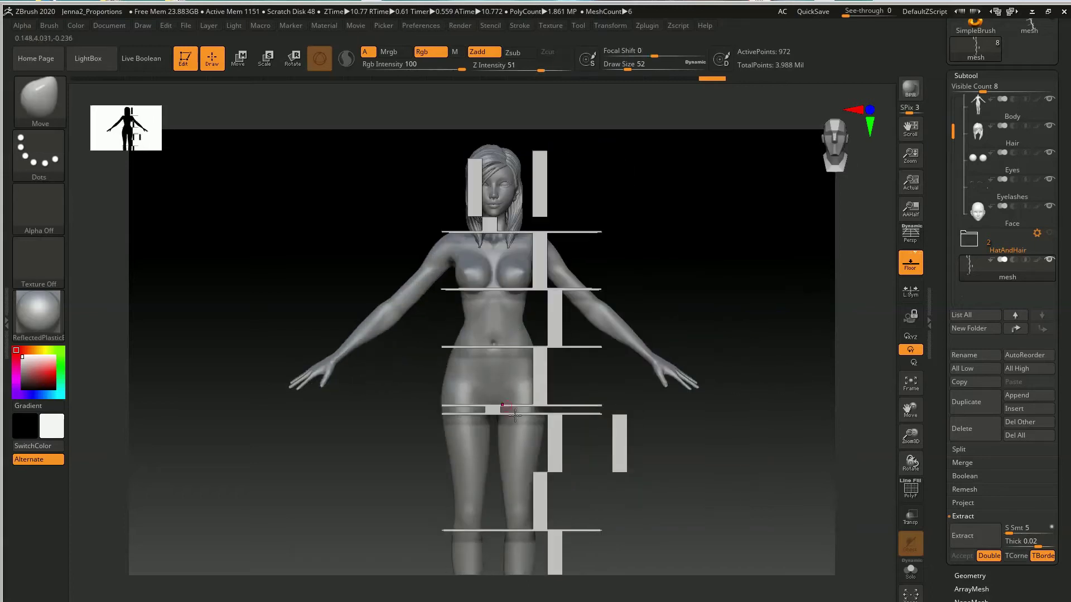
pyautogui.keyDown('alt'); pyautogui.moveTo(503, 418); pyautogui.dragTo(485, 399, button='right'); pyautogui.keyUp('alt')
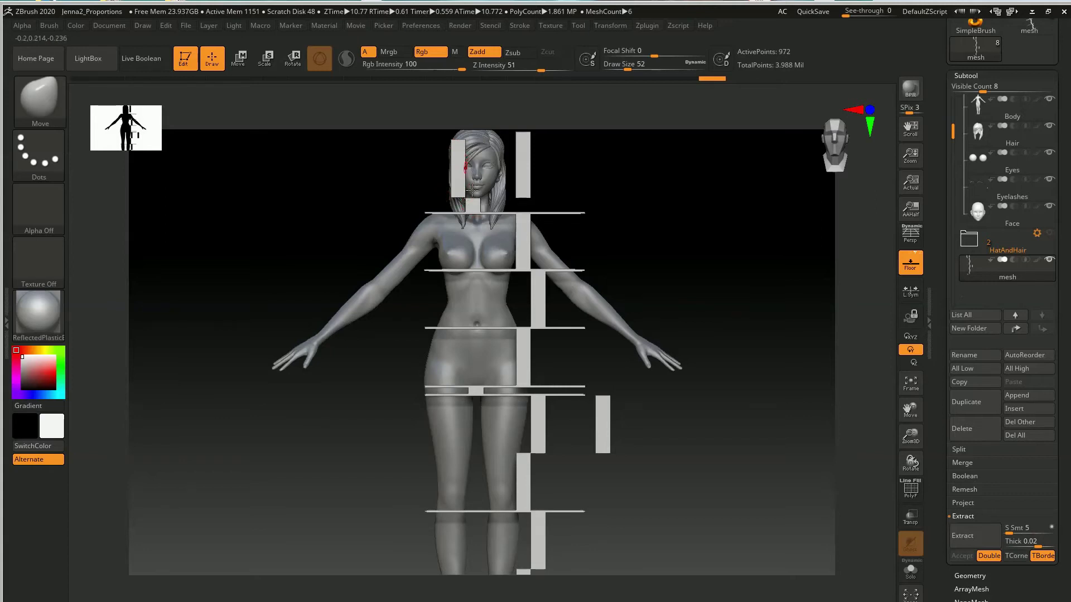
pyautogui.keyDown('alt'); pyautogui.moveTo(574, 470); pyautogui.dragTo(570, 348); pyautogui.keyUp('alt')
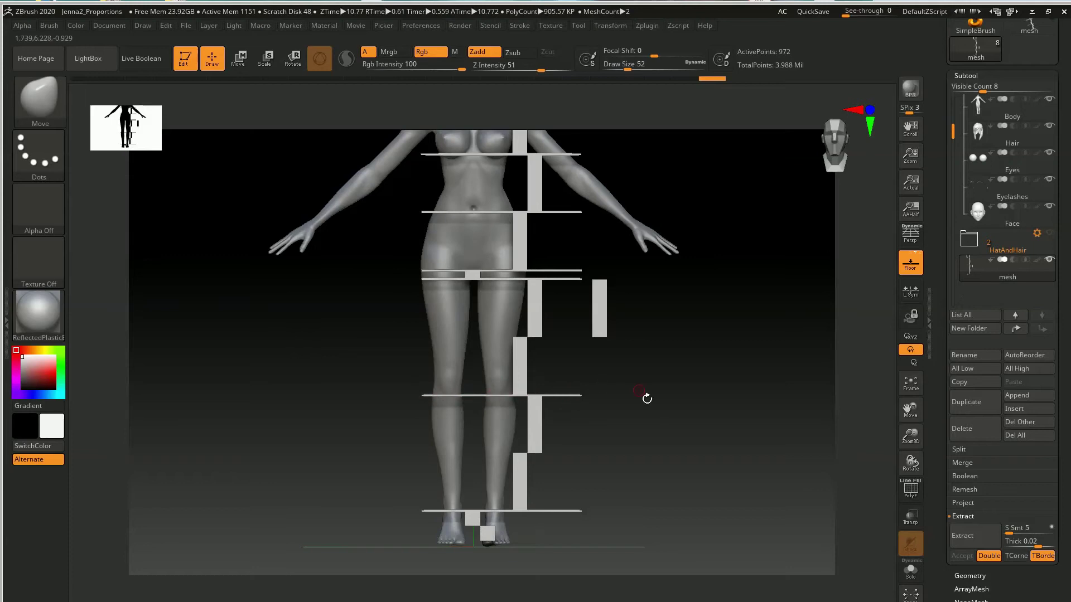
pyautogui.moveTo(673, 429)
pyautogui.mouseDown()
pyautogui.moveTo(660, 430)
pyautogui.moveTo(674, 429)
pyautogui.mouseUp()
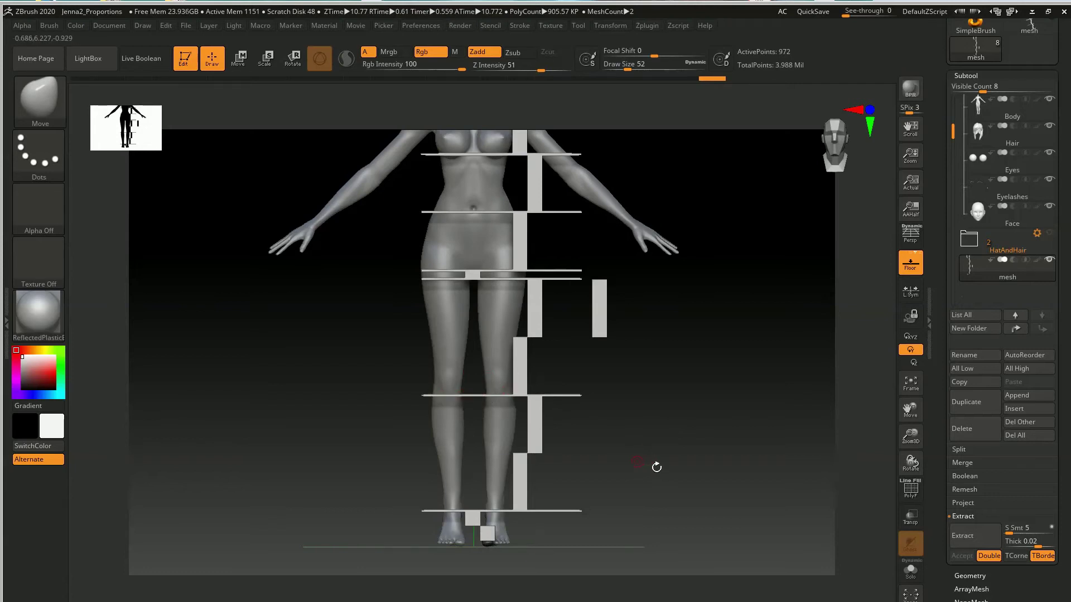
pyautogui.moveTo(671, 463)
pyautogui.mouseDown()
pyautogui.moveTo(651, 464)
pyautogui.moveTo(672, 464)
pyautogui.mouseUp()
pyautogui.moveTo(677, 497); pyautogui.dragTo(624, 503)
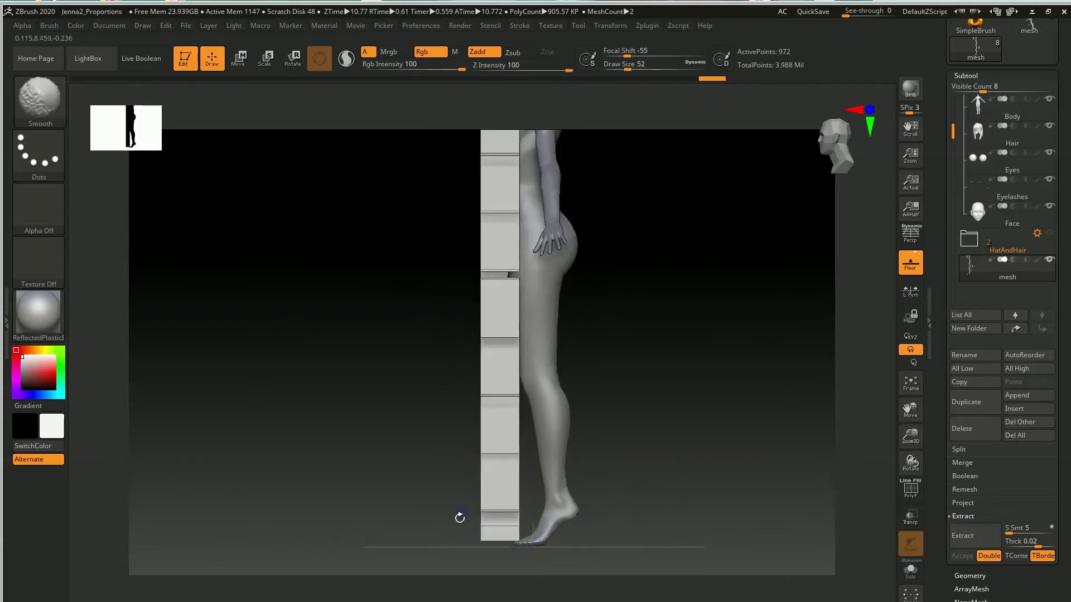
pyautogui.moveTo(301, 451)
pyautogui.mouseDown()
pyautogui.moveTo(370, 459)
pyautogui.moveTo(432, 525)
pyautogui.mouseUp()
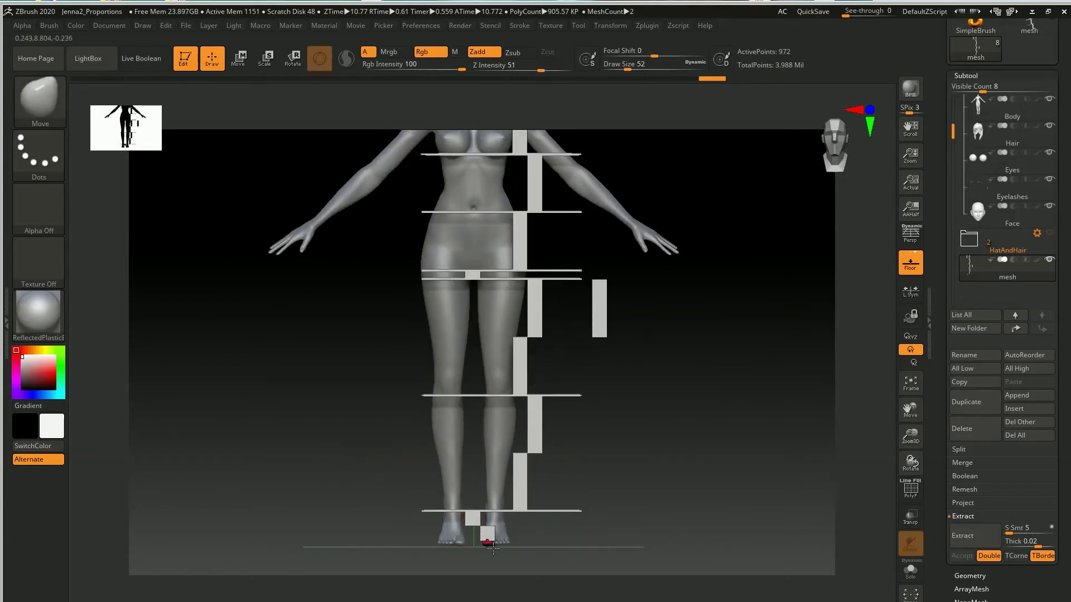
pyautogui.moveTo(330, 339)
pyautogui.mouseDown()
pyautogui.moveTo(353, 447)
pyautogui.moveTo(349, 366)
pyautogui.moveTo(337, 392)
pyautogui.moveTo(375, 468)
pyautogui.moveTo(439, 314)
pyautogui.mouseUp()
pyautogui.rightClick(338, 392)
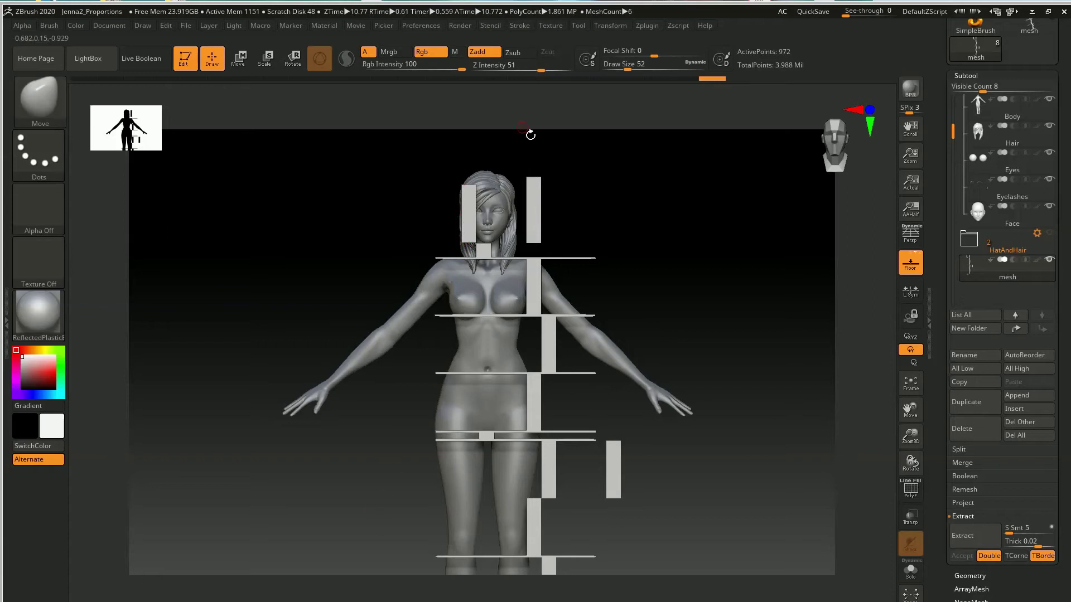
pyautogui.keyDown('alt'); pyautogui.moveTo(384, 474); pyautogui.dragTo(369, 257); pyautogui.keyUp('alt')
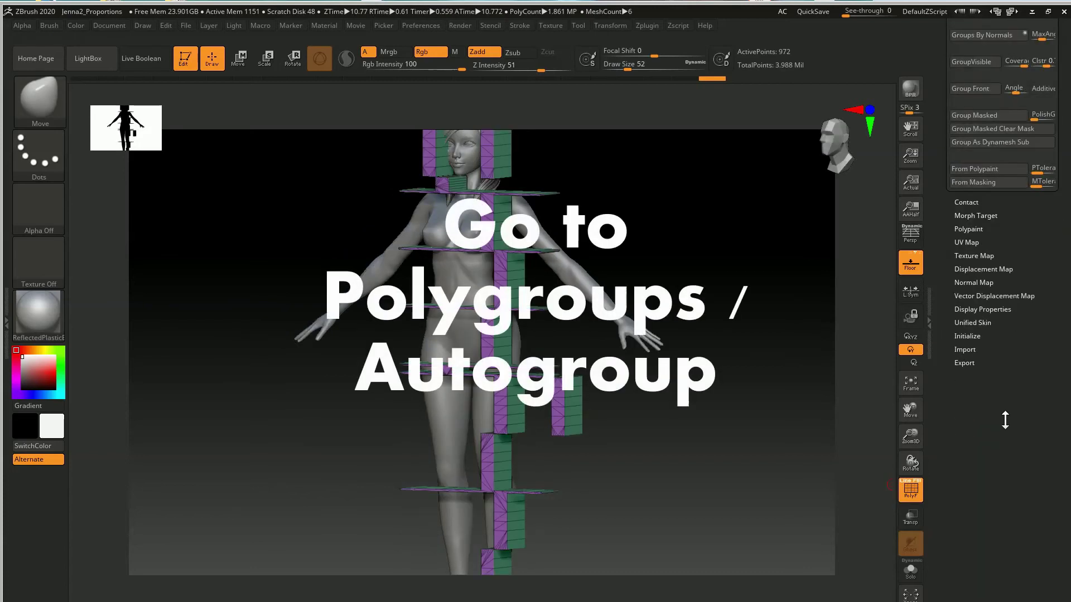
# Step: Assign automatic polygroups to the guide mesh so each separate piece gets its own group
pyautogui.moveTo(1004, 418); pyautogui.dragTo(1023, 486)
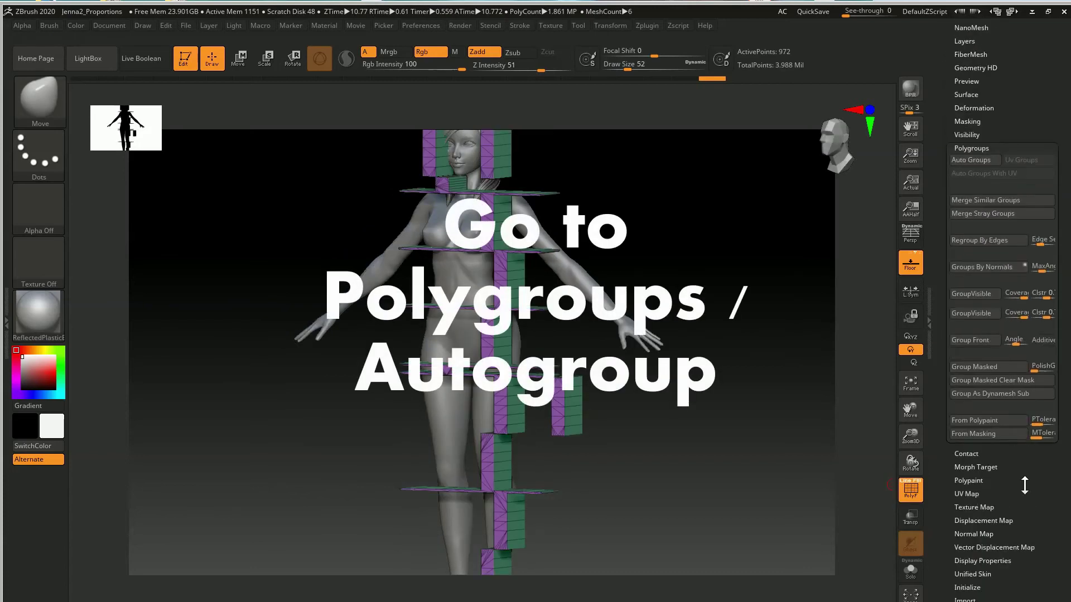
pyautogui.click(973, 232)
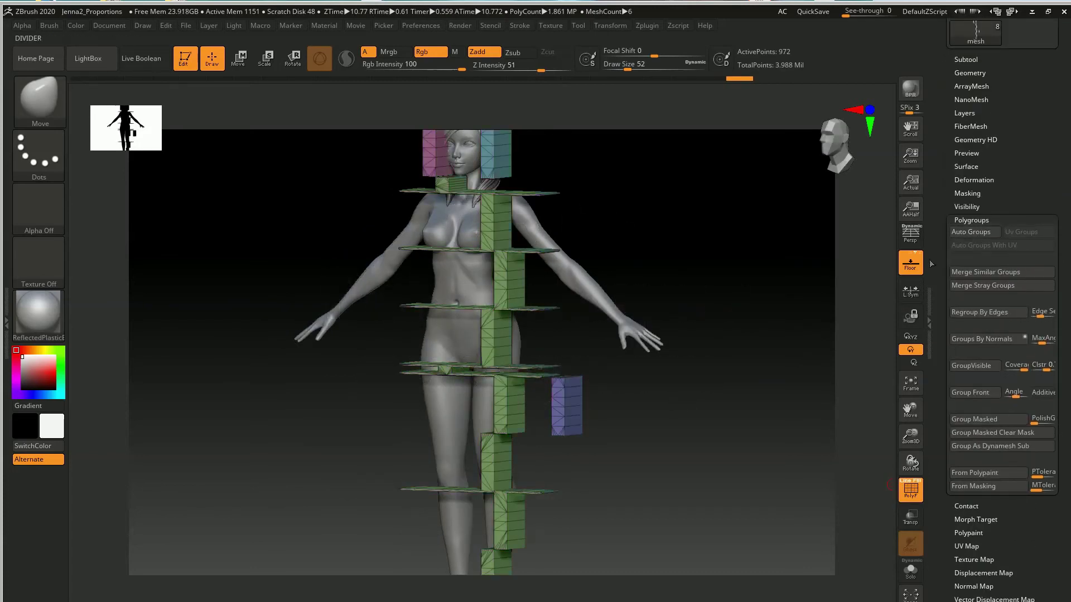
pyautogui.keyDown('shift'); pyautogui.moveTo(704, 411); pyautogui.dragTo(502, 400); pyautogui.keyUp('shift')
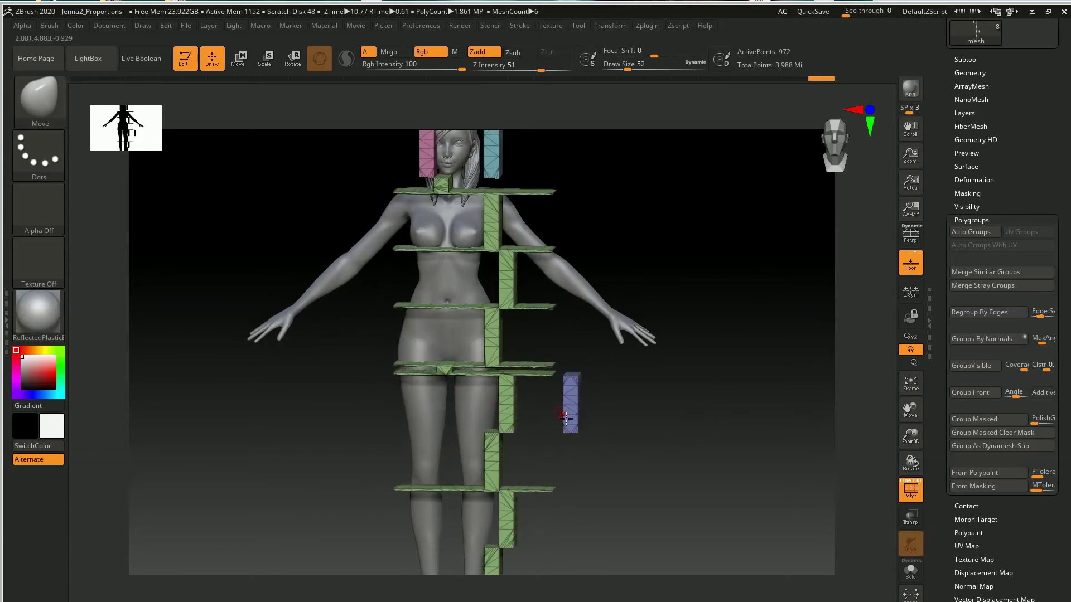
# Step: Isolate the detached guide block beside the thigh, and invert the visibility to hide only that block
pyautogui.hotkey('ctrl', 'shift')
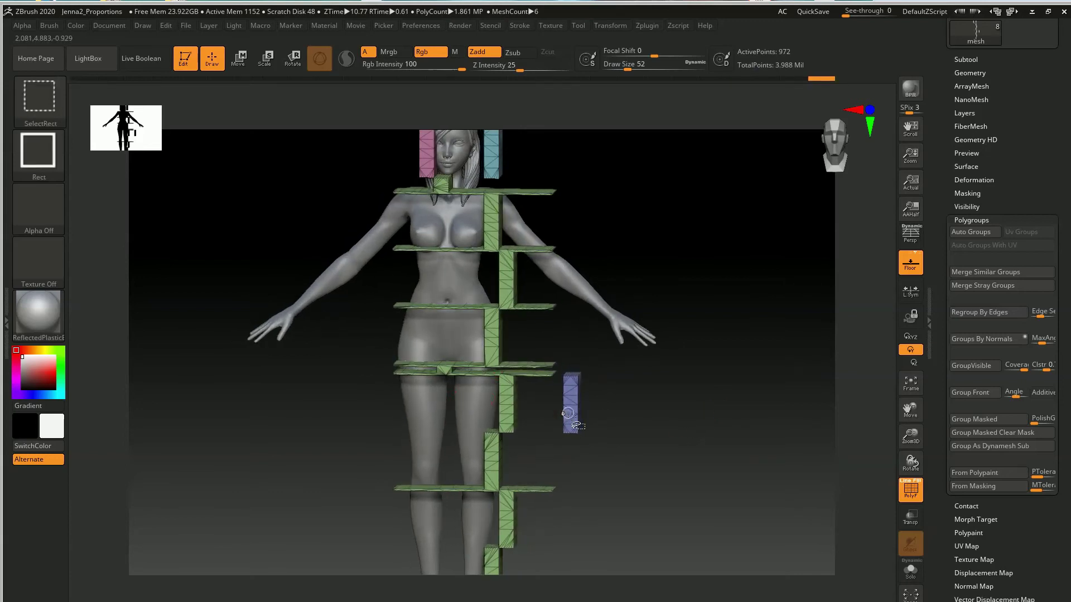
pyautogui.keyDown('ctrl'); pyautogui.keyDown('shift'); pyautogui.click(569, 414); pyautogui.keyUp('shift'); pyautogui.keyUp('ctrl')
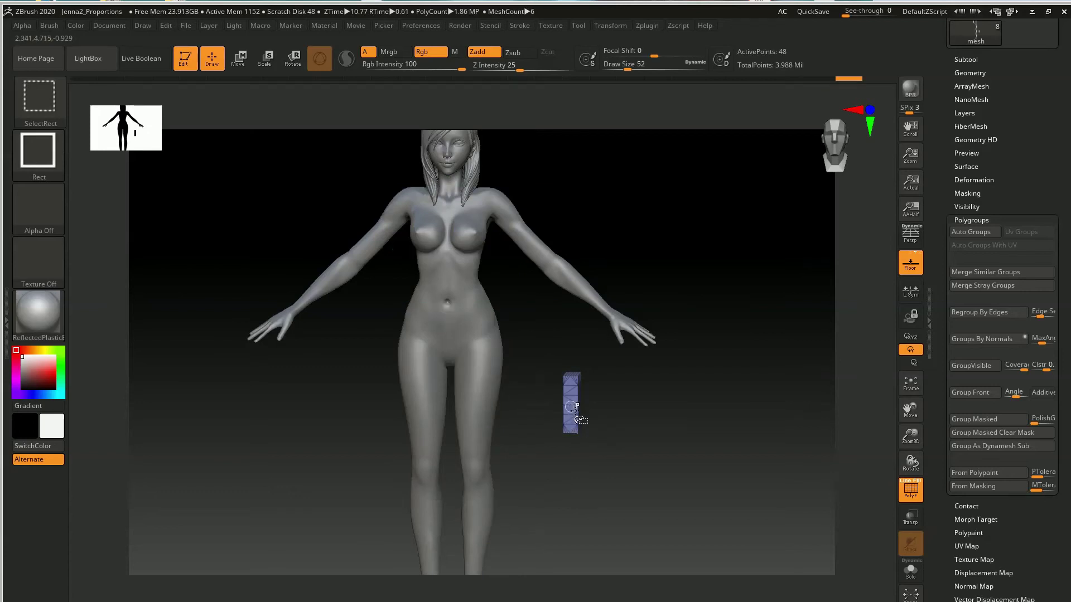
pyautogui.keyDown('ctrl'); pyautogui.keyDown('shift'); pyautogui.click(575, 416); pyautogui.keyUp('shift'); pyautogui.keyUp('ctrl')
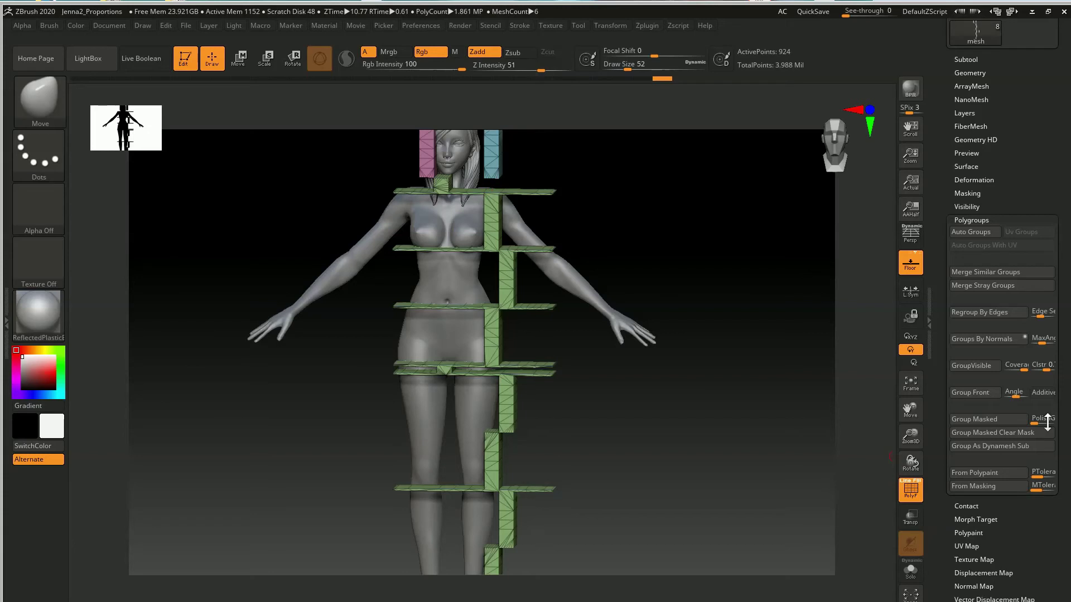
# Step: Split the hidden block off the guide mesh into its own subtool with Split Hidden
pyautogui.moveTo(1058, 151); pyautogui.dragTo(971, 273)
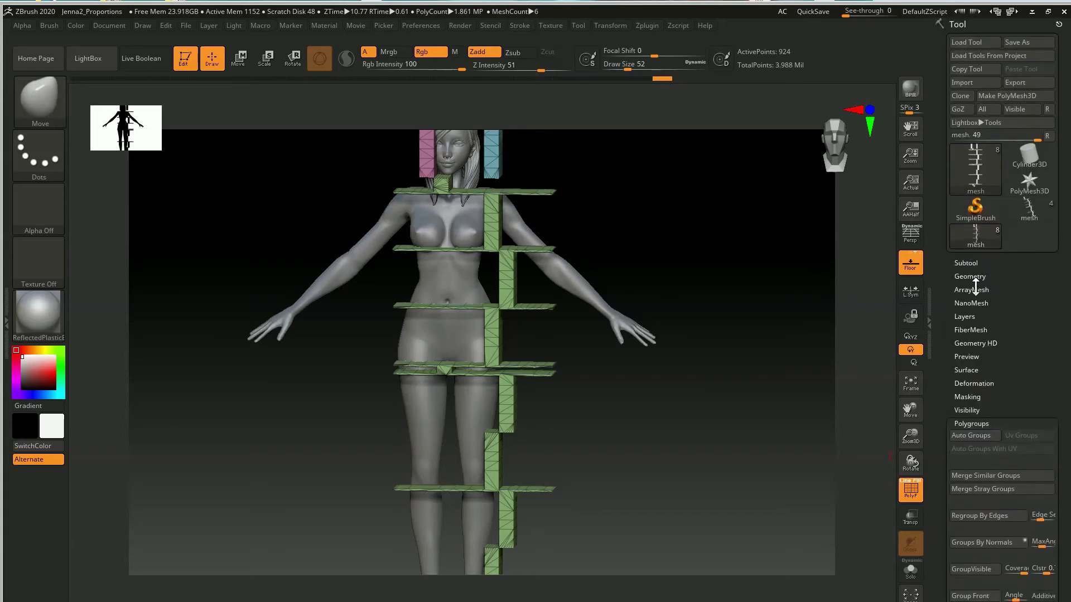
pyautogui.click(966, 263)
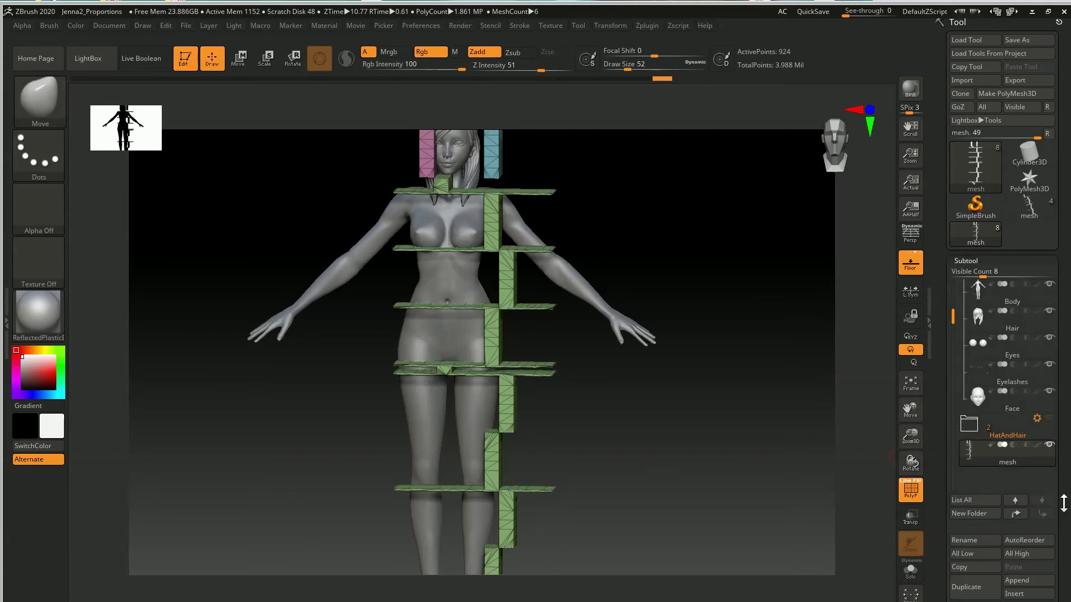
pyautogui.moveTo(1062, 503); pyautogui.dragTo(1021, 423)
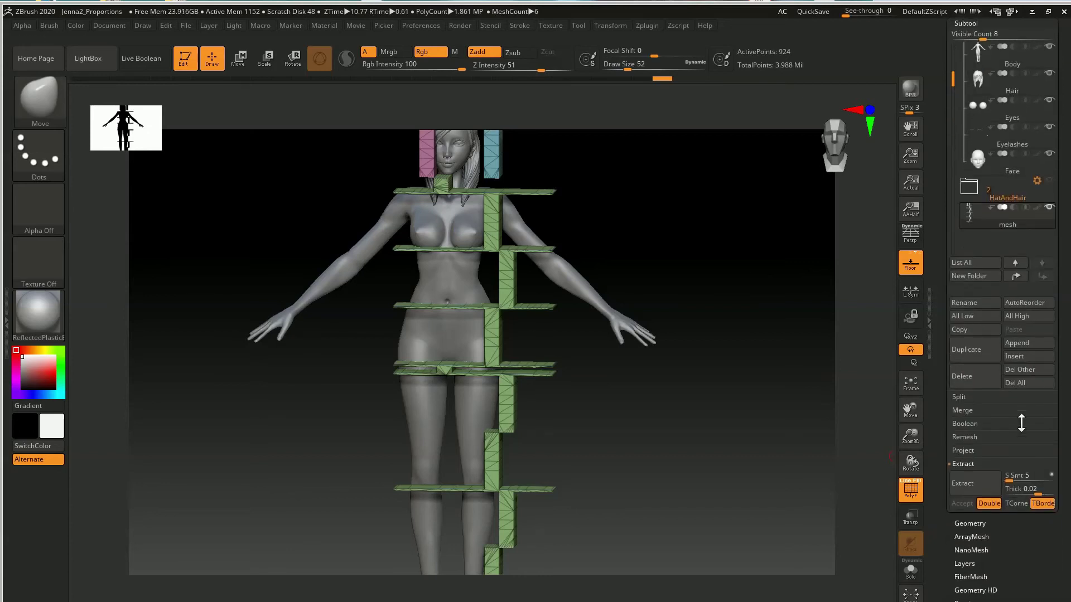
pyautogui.click(958, 397)
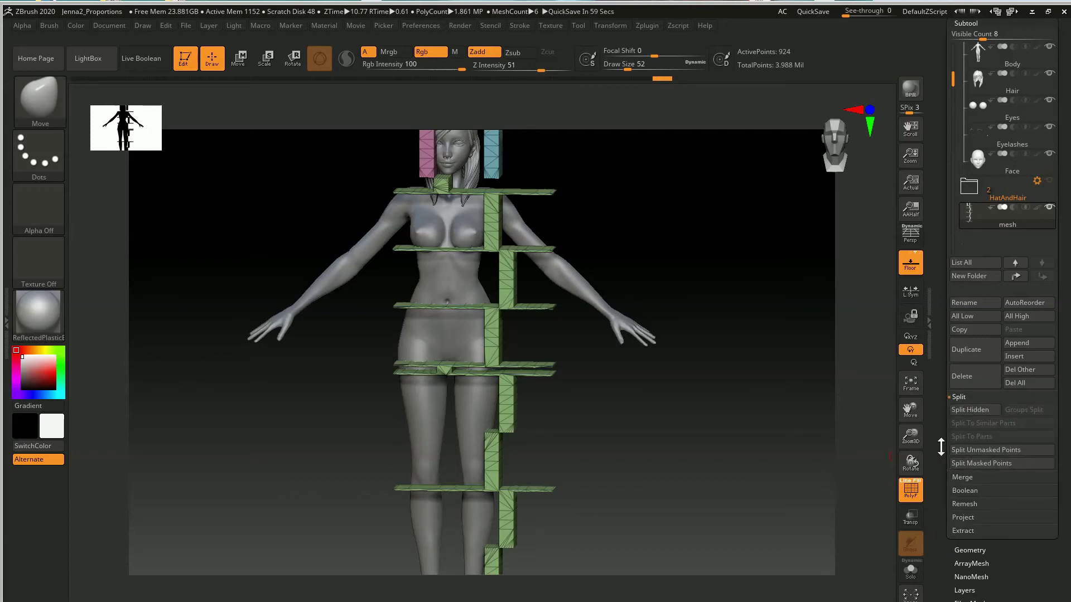
pyautogui.click(969, 410)
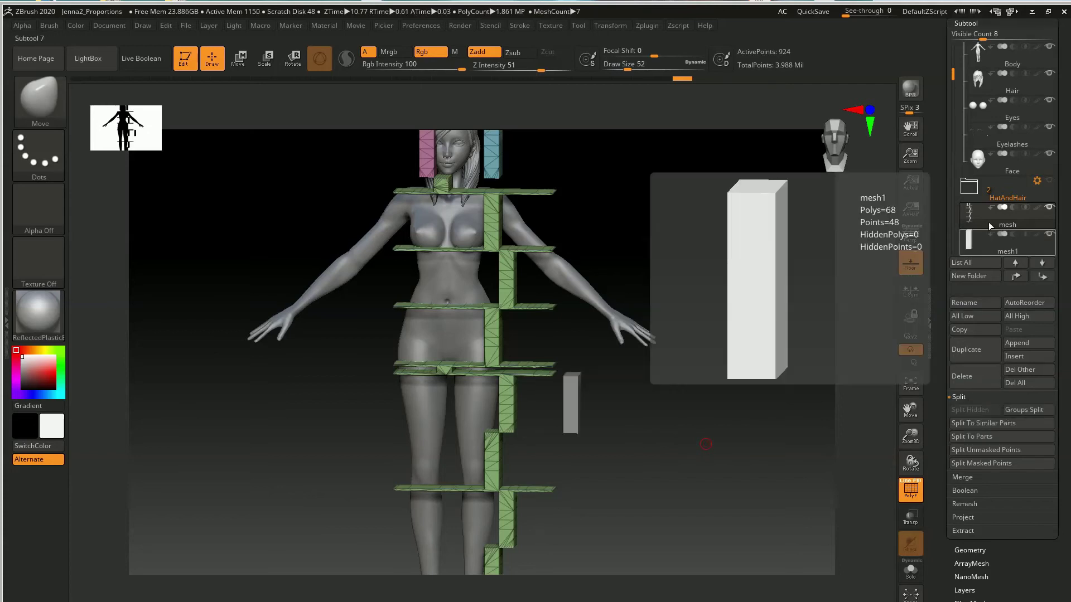
# Step: Switch the active subtool back and forth between the guide mesh and the split-off block, ending on the block
pyautogui.click(980, 245)
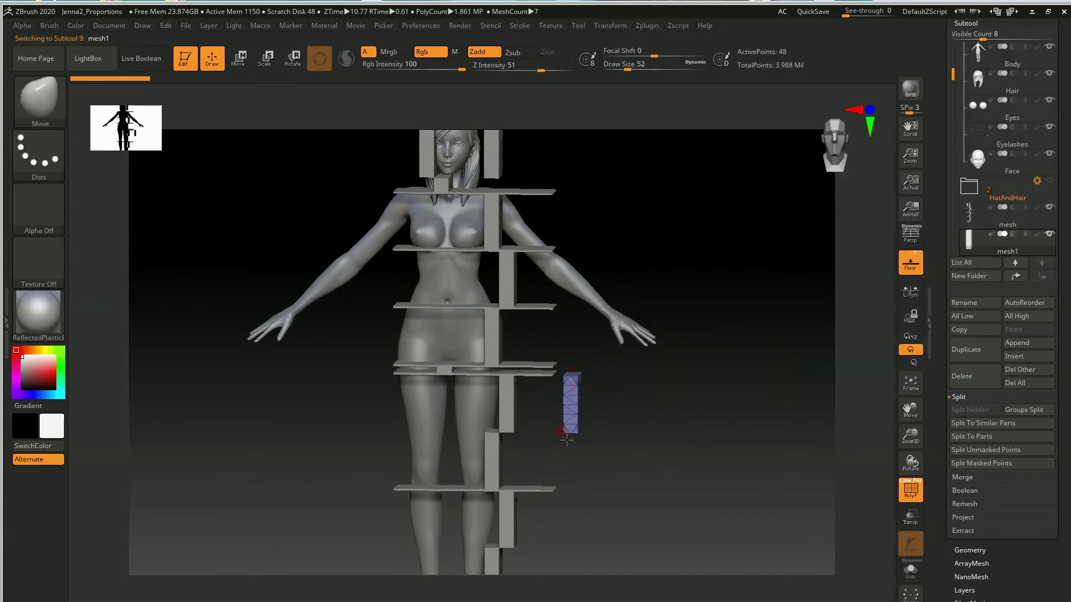
pyautogui.press('ctrl')
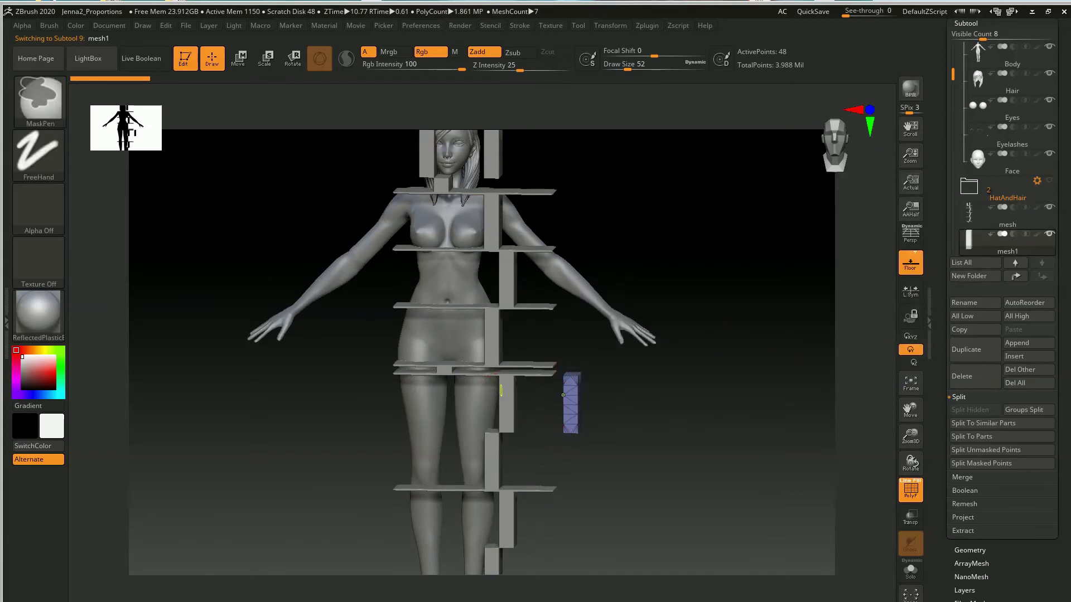
pyautogui.keyDown('alt'); pyautogui.click(513, 396); pyautogui.keyUp('alt')
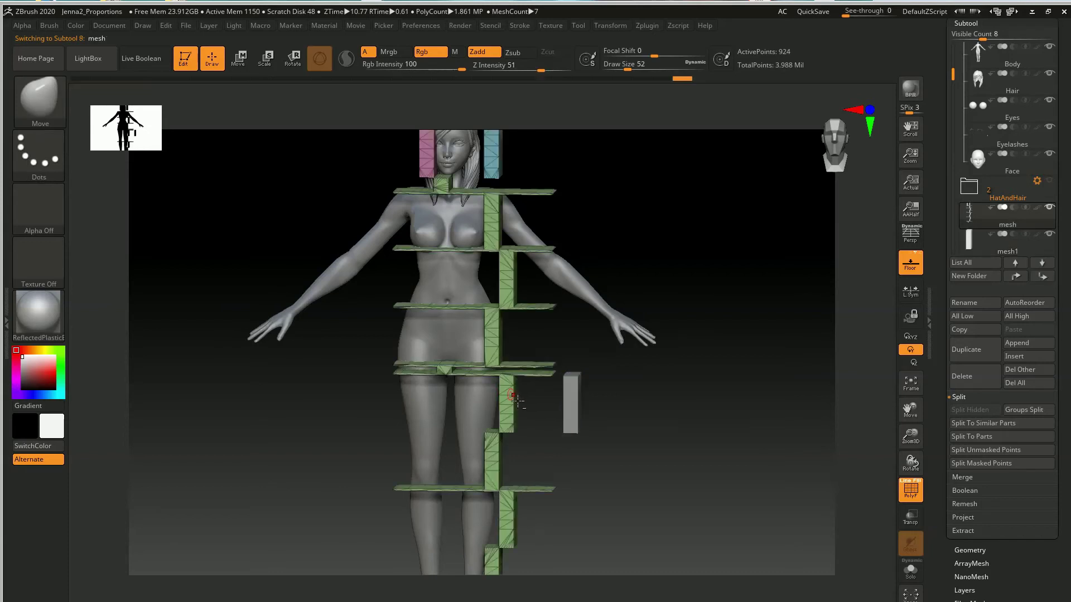
pyautogui.keyDown('alt'); pyautogui.click(570, 407); pyautogui.keyUp('alt')
pyautogui.keyDown('alt'); pyautogui.click(518, 408); pyautogui.keyUp('alt')
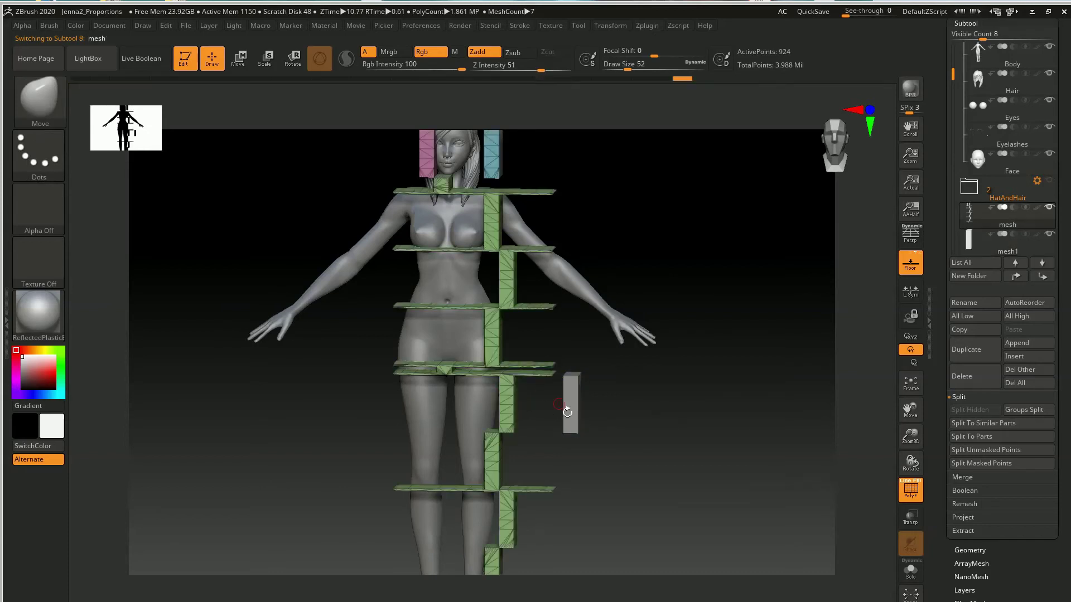
pyautogui.keyDown('alt'); pyautogui.click(570, 408); pyautogui.keyUp('alt')
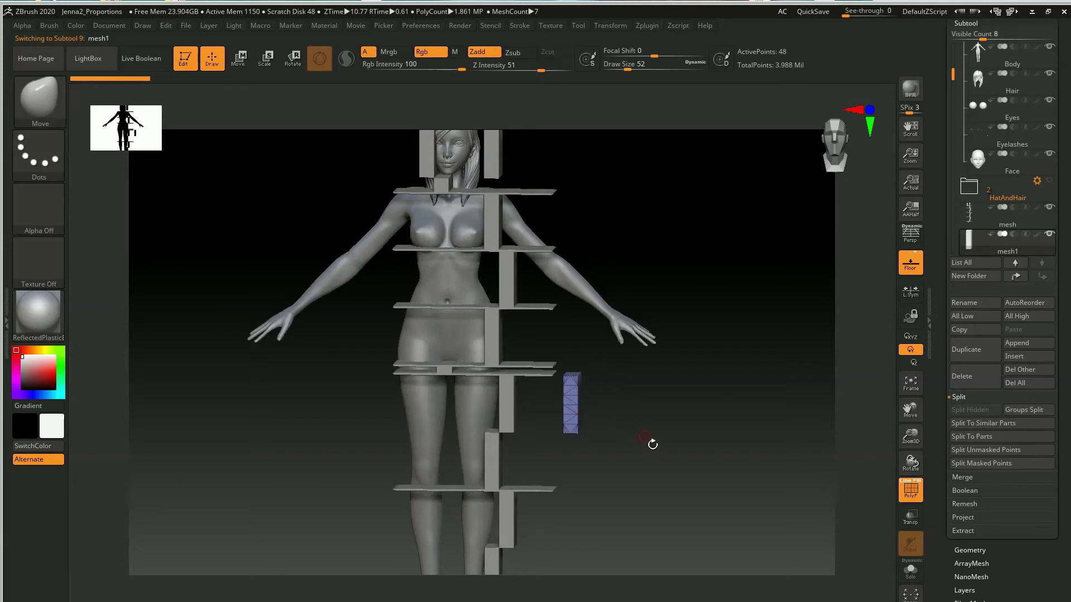
# Step: Bring up the move gizmo and center it on the split-off block
pyautogui.press('w')
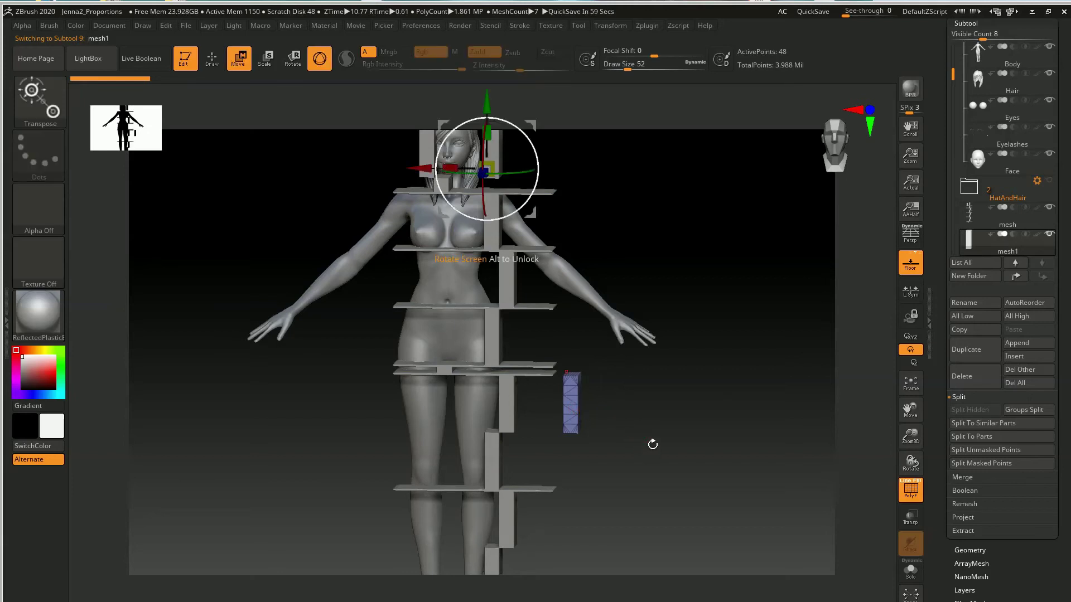
pyautogui.keyDown('alt'); pyautogui.moveTo(677, 384); pyautogui.dragTo(675, 426); pyautogui.keyUp('alt')
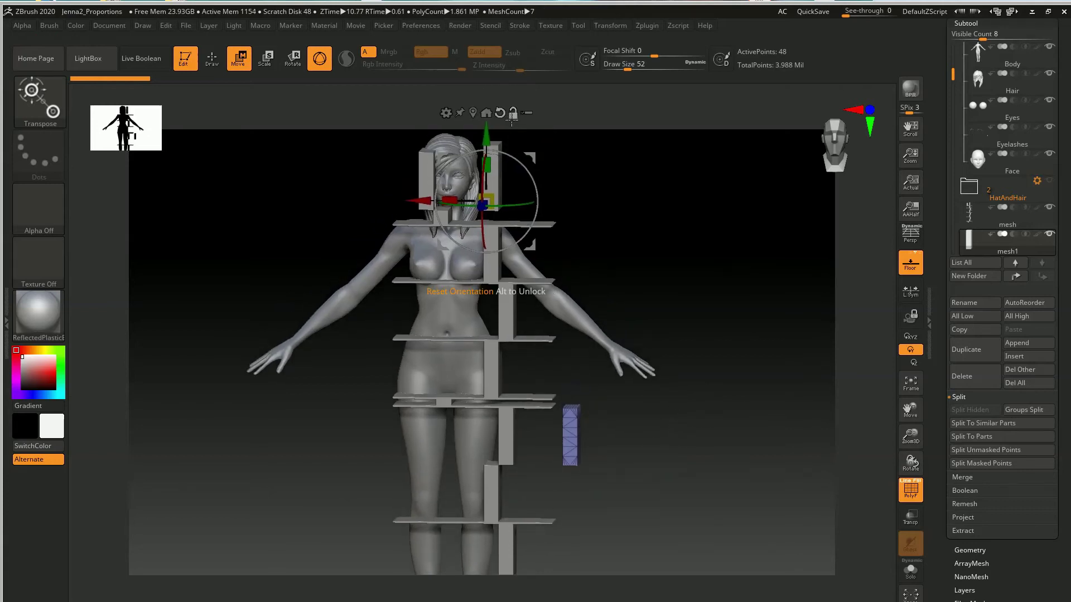
pyautogui.click(483, 114)
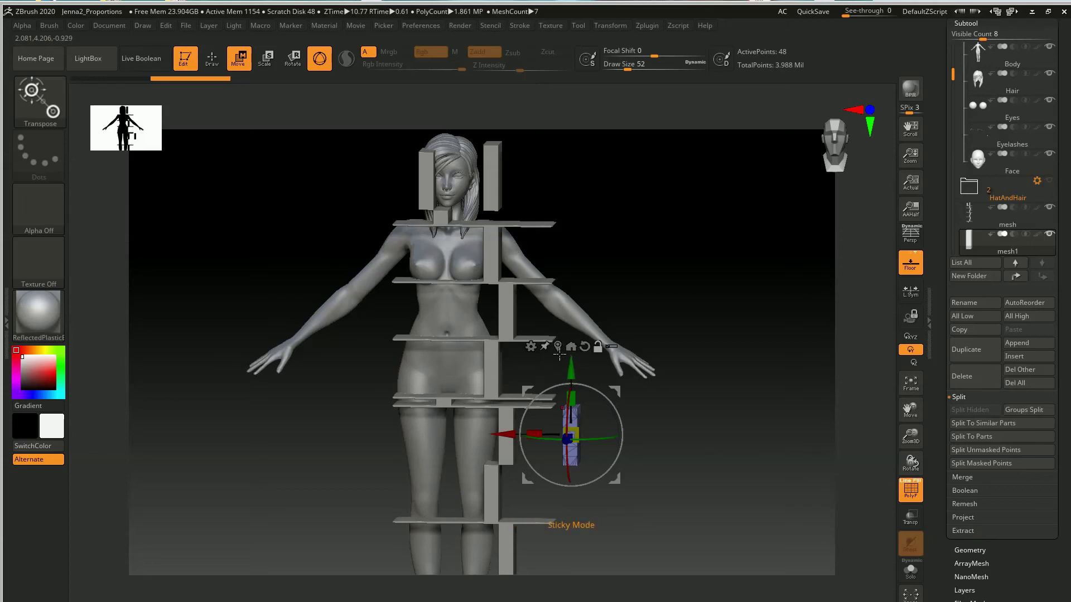
pyautogui.click(597, 347)
pyautogui.moveTo(704, 452); pyautogui.dragTo(703, 449)
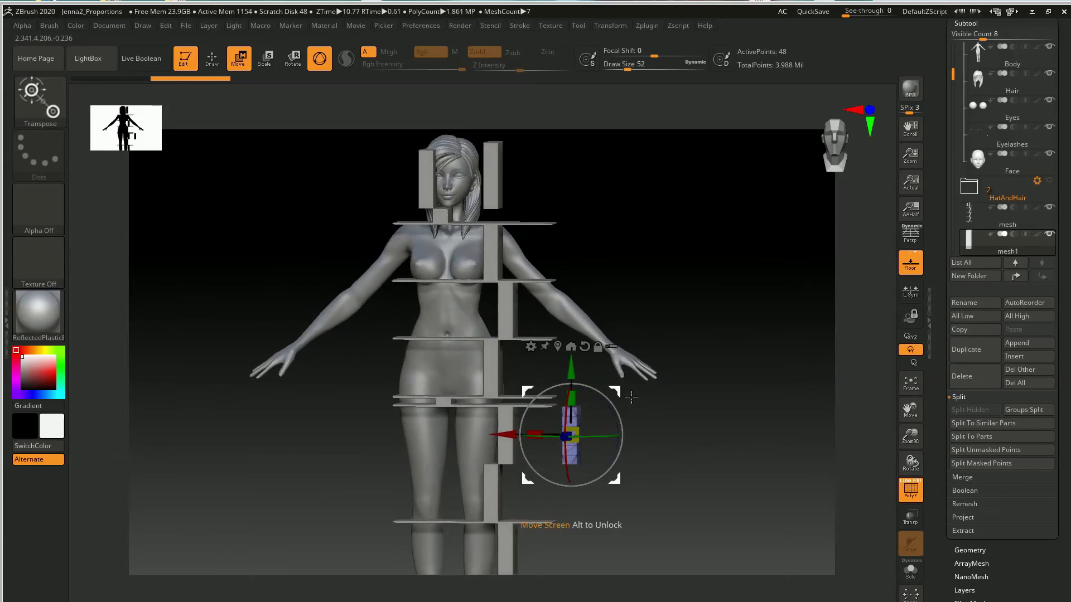
# Step: Move the block beside the character's left hand and rotate it to follow the hand's angle
pyautogui.moveTo(623, 396); pyautogui.dragTo(661, 322)
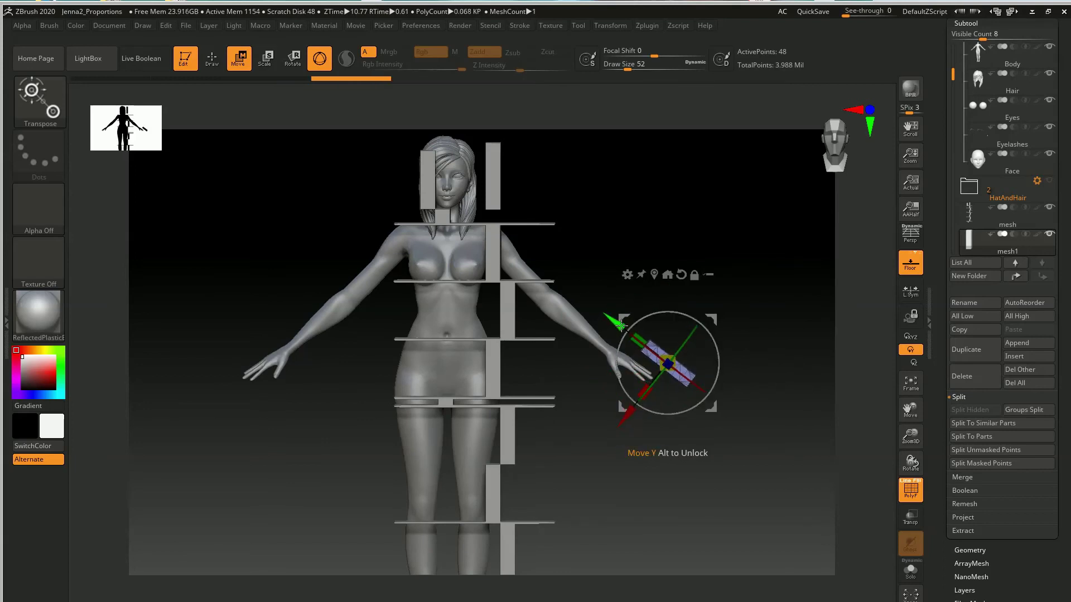
pyautogui.moveTo(626, 415); pyautogui.dragTo(605, 422)
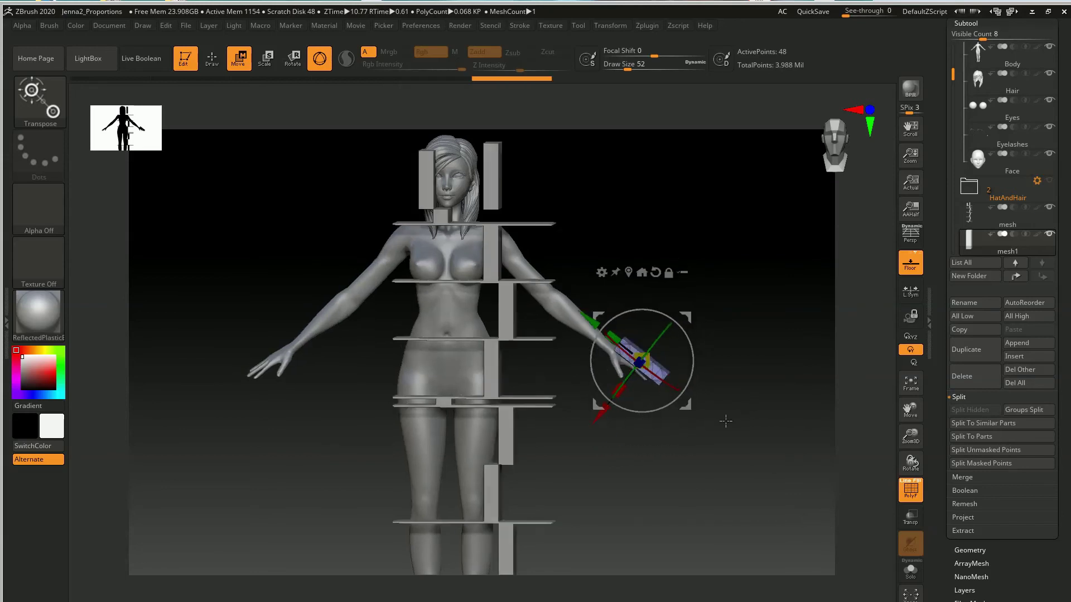
pyautogui.moveTo(725, 421); pyautogui.dragTo(703, 430)
pyautogui.moveTo(592, 372); pyautogui.dragTo(615, 373)
# Step: Nudge the block along its length so it starts at the wrist, and compare it with the hand's length
pyautogui.moveTo(676, 498)
pyautogui.mouseDown()
pyautogui.moveTo(707, 476)
pyautogui.moveTo(669, 446)
pyautogui.moveTo(677, 438)
pyautogui.mouseUp()
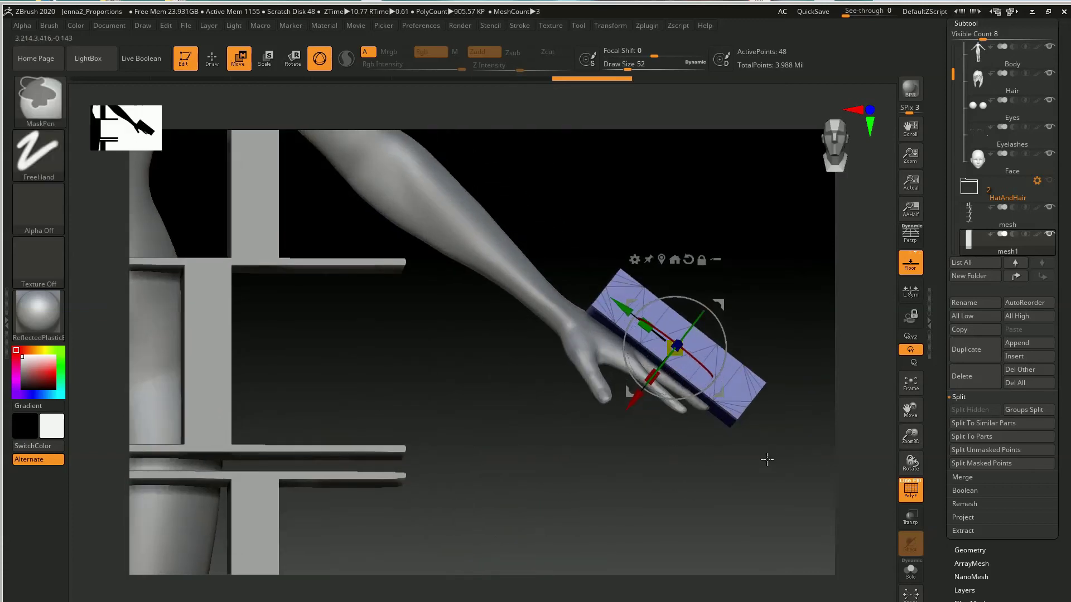
pyautogui.moveTo(599, 351); pyautogui.dragTo(614, 318)
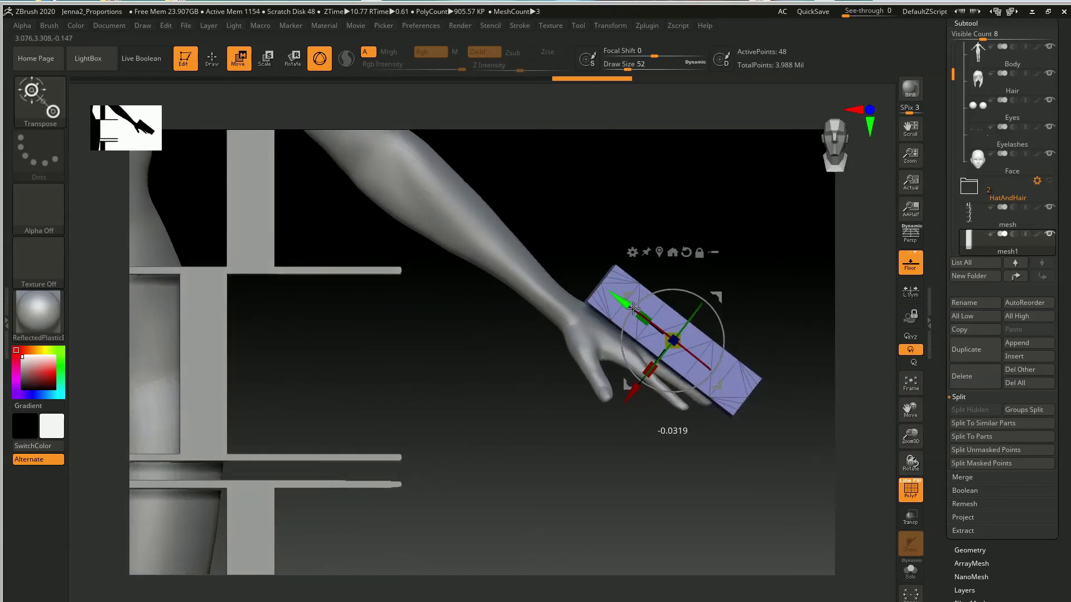
pyautogui.moveTo(632, 309); pyautogui.dragTo(630, 310)
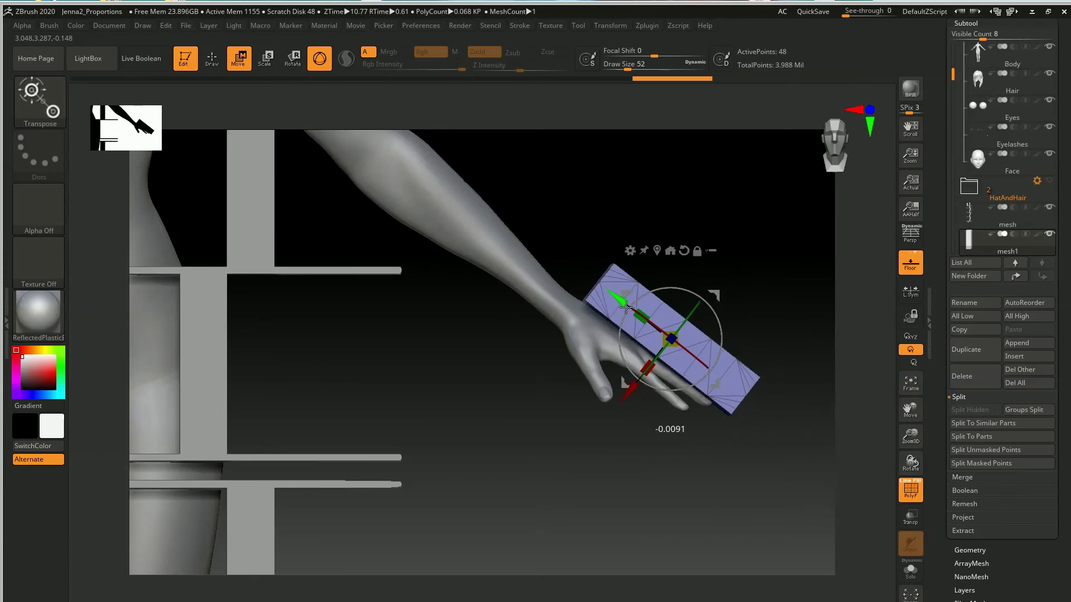
pyautogui.moveTo(628, 310); pyautogui.dragTo(629, 310)
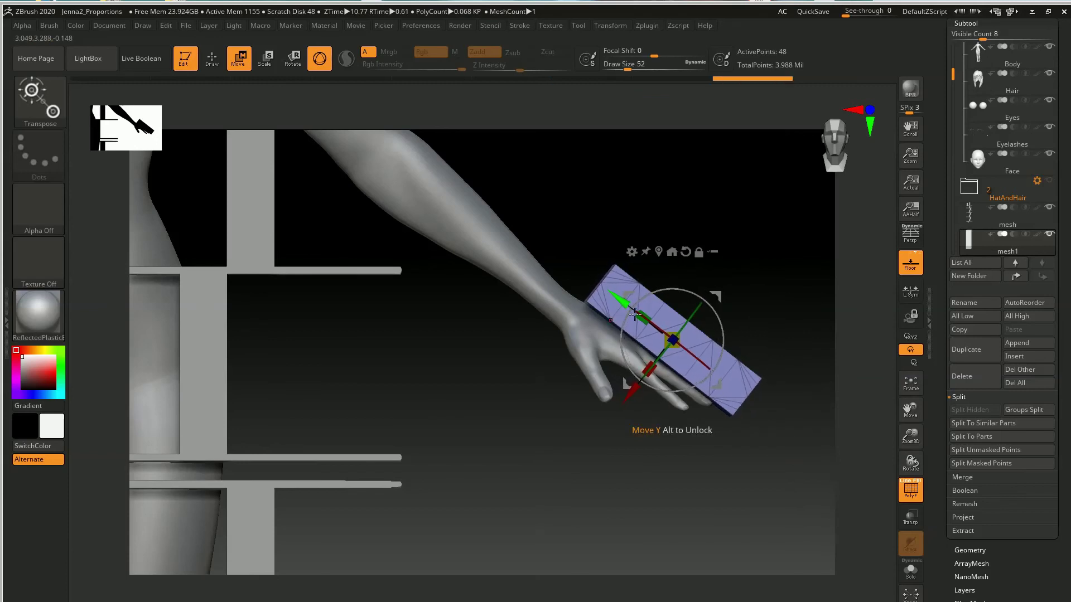
pyautogui.moveTo(661, 467)
pyautogui.mouseDown()
pyautogui.moveTo(645, 450)
pyautogui.moveTo(644, 399)
pyautogui.moveTo(655, 466)
pyautogui.moveTo(641, 454)
pyautogui.moveTo(658, 470)
pyautogui.mouseUp()
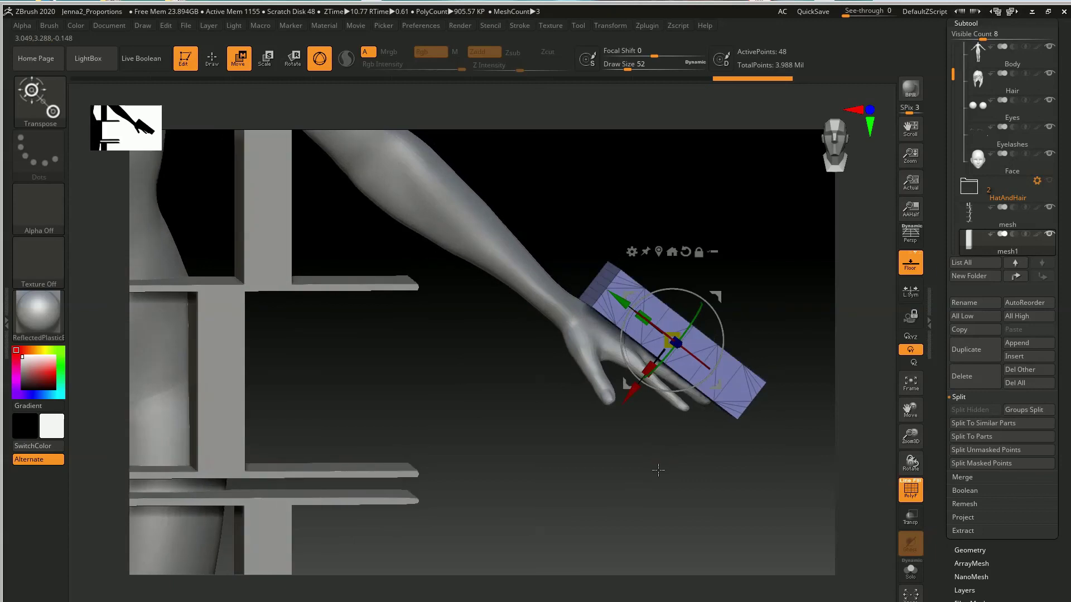
pyautogui.moveTo(635, 494)
pyautogui.keyDown('ctrl'); pyautogui.mouseDown(button='right')
pyautogui.moveTo(612, 483)
pyautogui.moveTo(579, 393)
pyautogui.mouseUp(button='right'); pyautogui.keyUp('ctrl')
pyautogui.moveTo(640, 450)
pyautogui.mouseDown()
pyautogui.moveTo(671, 481)
pyautogui.moveTo(648, 474)
pyautogui.moveTo(658, 469)
pyautogui.mouseUp()
pyautogui.keyDown('ctrl'); pyautogui.moveTo(657, 469); pyautogui.dragTo(625, 430, button='right'); pyautogui.keyUp('ctrl')
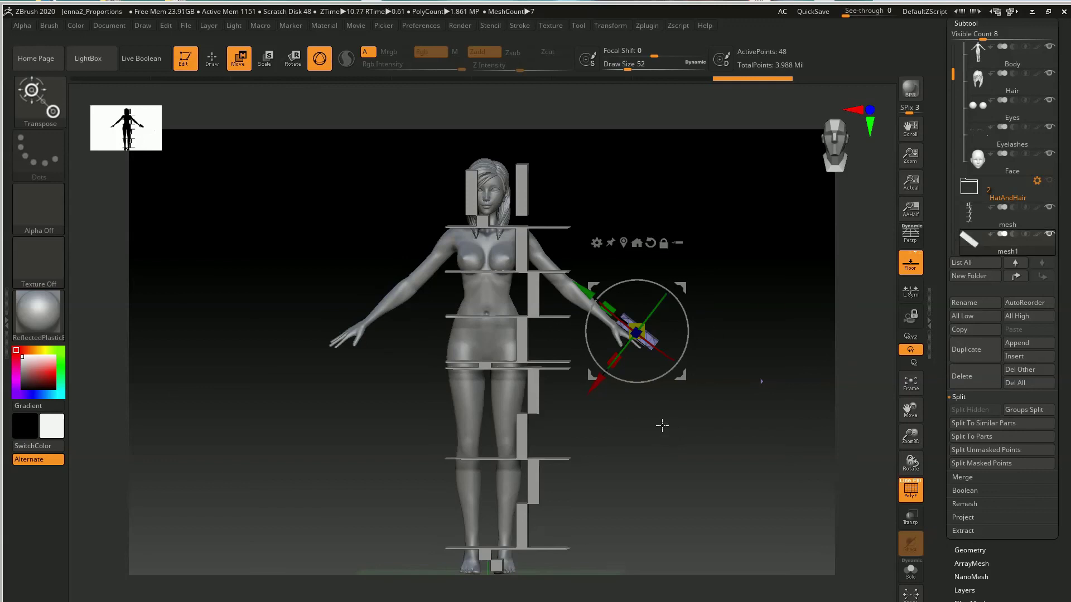
# Step: Hide the guide and hand block, and view the character alone in Draw mode with Face active and polyframe off
pyautogui.click(1049, 208)
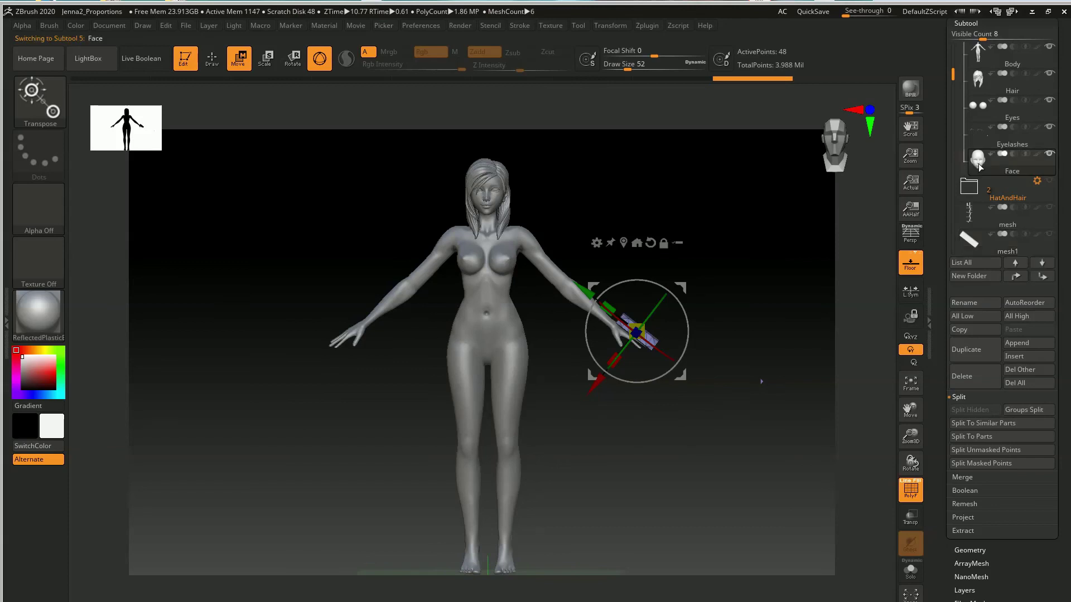
pyautogui.click(998, 161)
pyautogui.hotkey('shift', 'f')
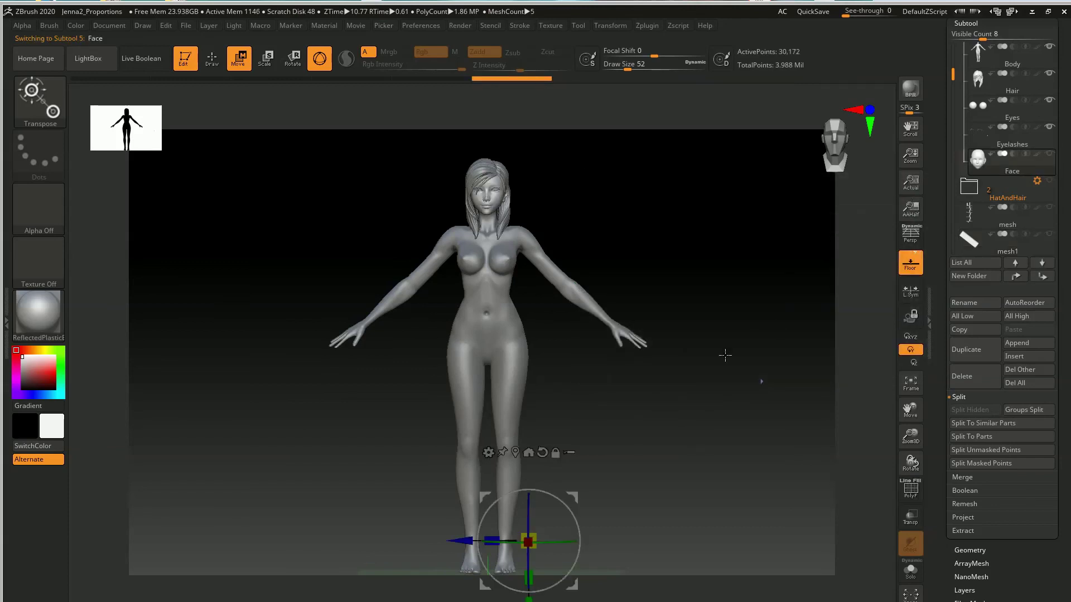
pyautogui.press('q')
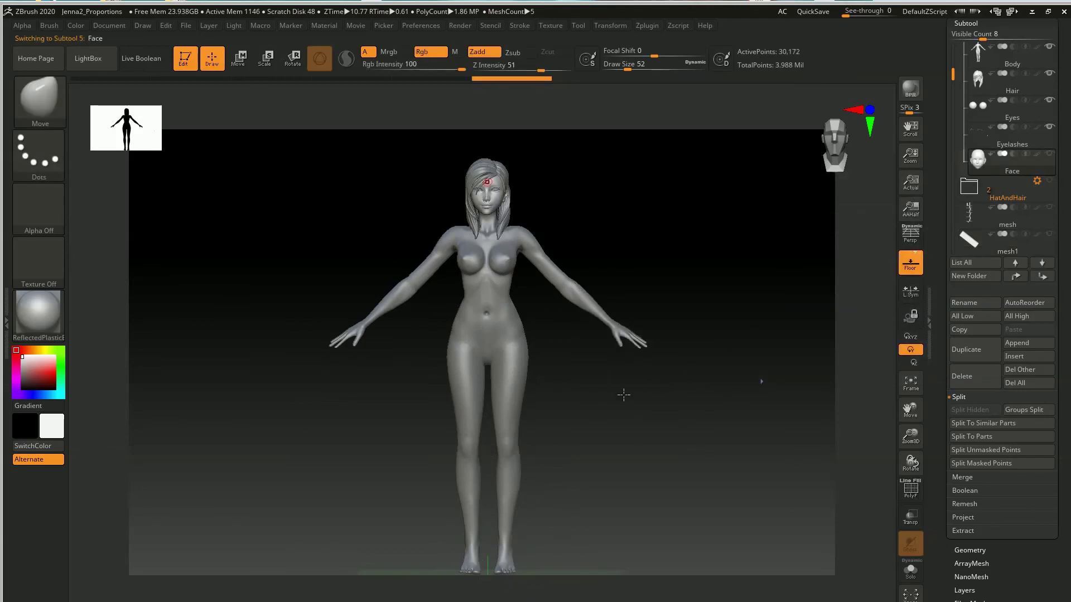
pyautogui.moveTo(646, 451); pyautogui.dragTo(579, 442)
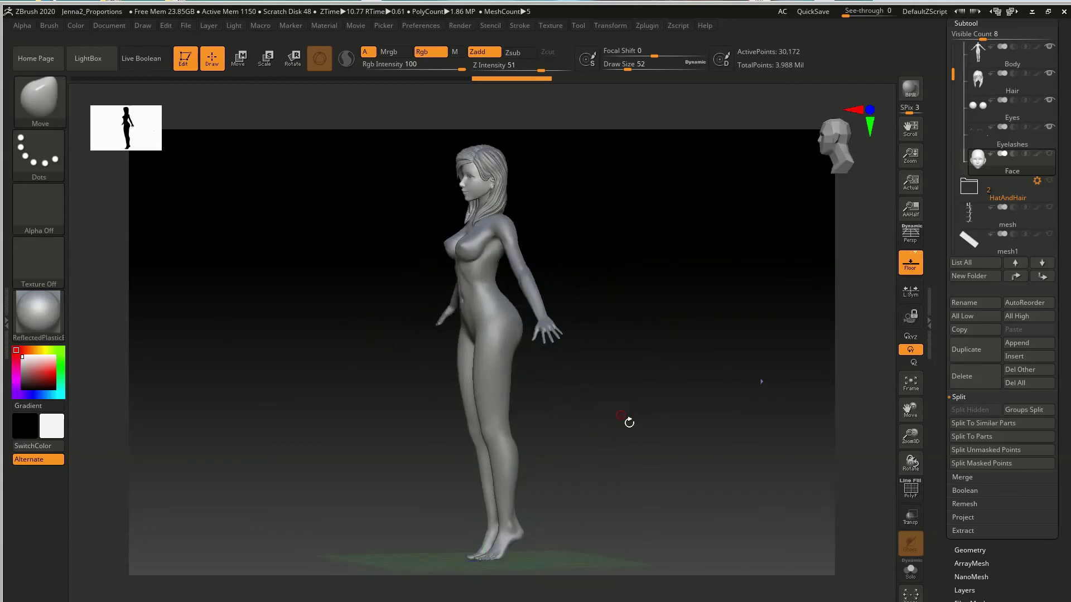
# Step: Show the guide mesh and hand block again, and compare them with the character from front and angled views
pyautogui.click(1045, 208)
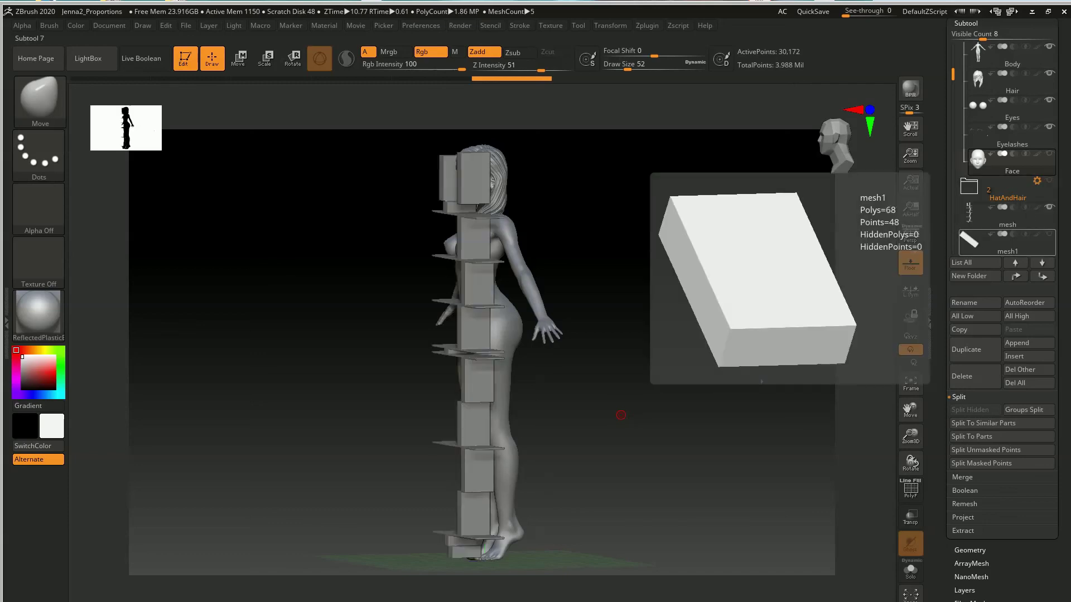
pyautogui.moveTo(702, 411)
pyautogui.mouseDown()
pyautogui.moveTo(713, 421)
pyautogui.moveTo(698, 427)
pyautogui.mouseUp()
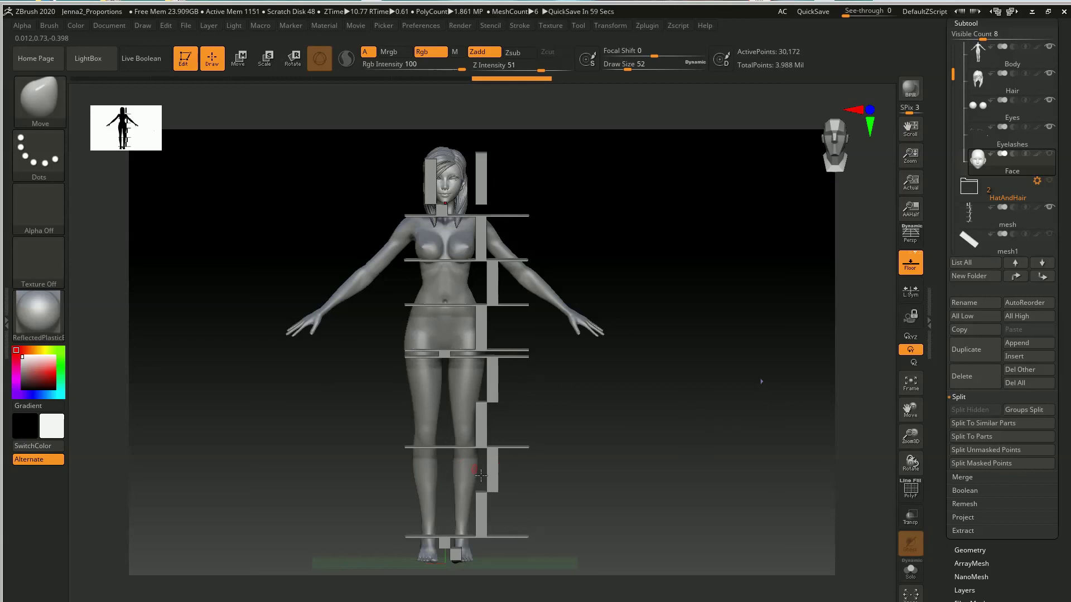
pyautogui.moveTo(600, 441)
pyautogui.mouseDown()
pyautogui.moveTo(564, 442)
pyautogui.moveTo(609, 438)
pyautogui.moveTo(566, 437)
pyautogui.moveTo(587, 434)
pyautogui.mouseUp()
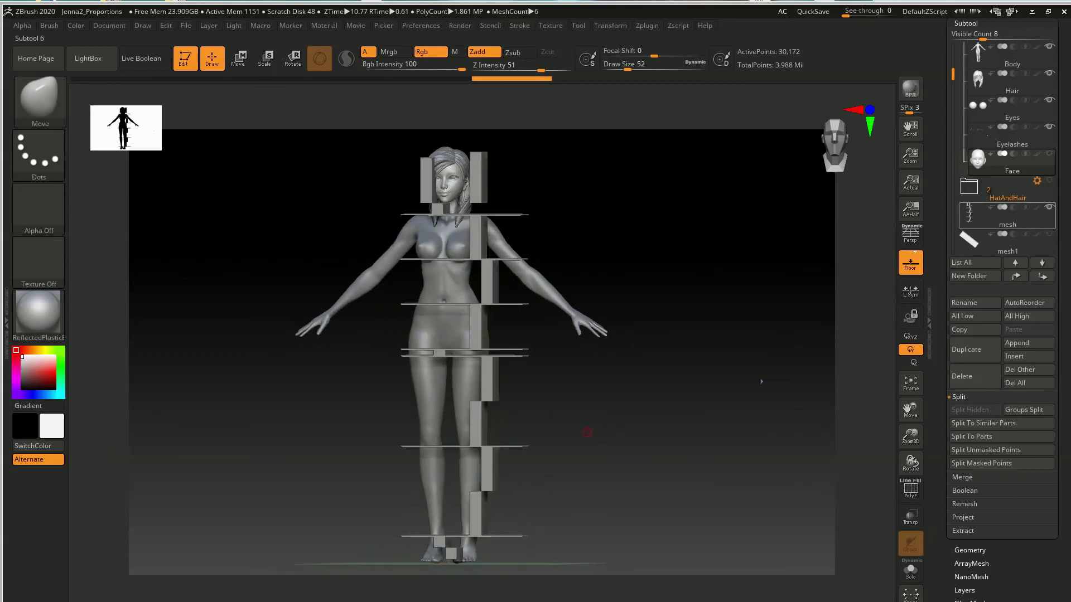
pyautogui.moveTo(1046, 236)
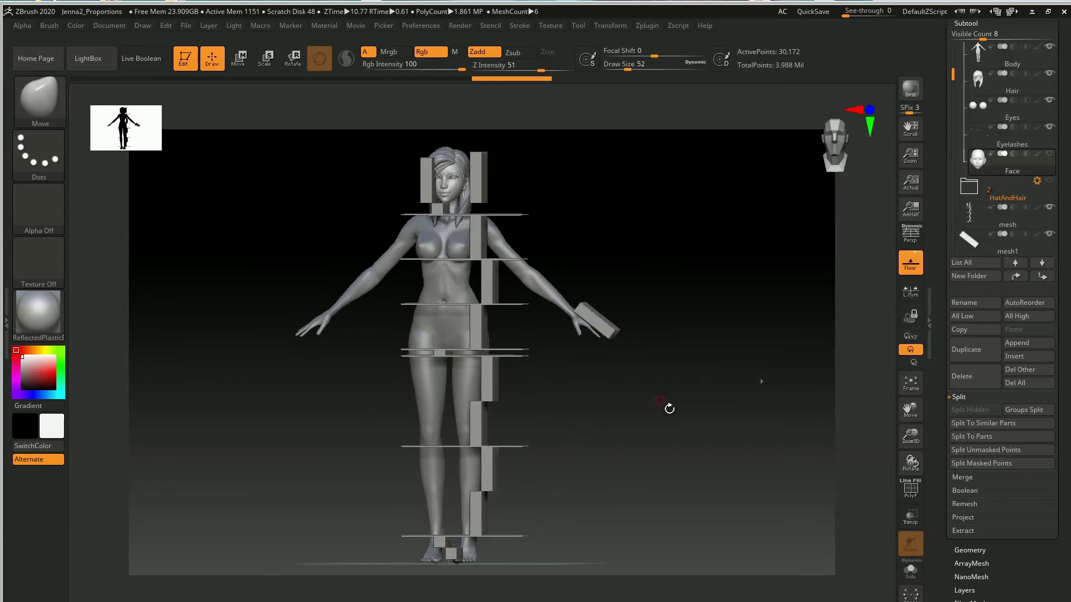
pyautogui.moveTo(669, 406)
pyautogui.mouseDown()
pyautogui.moveTo(634, 411)
pyautogui.moveTo(665, 412)
pyautogui.mouseUp()
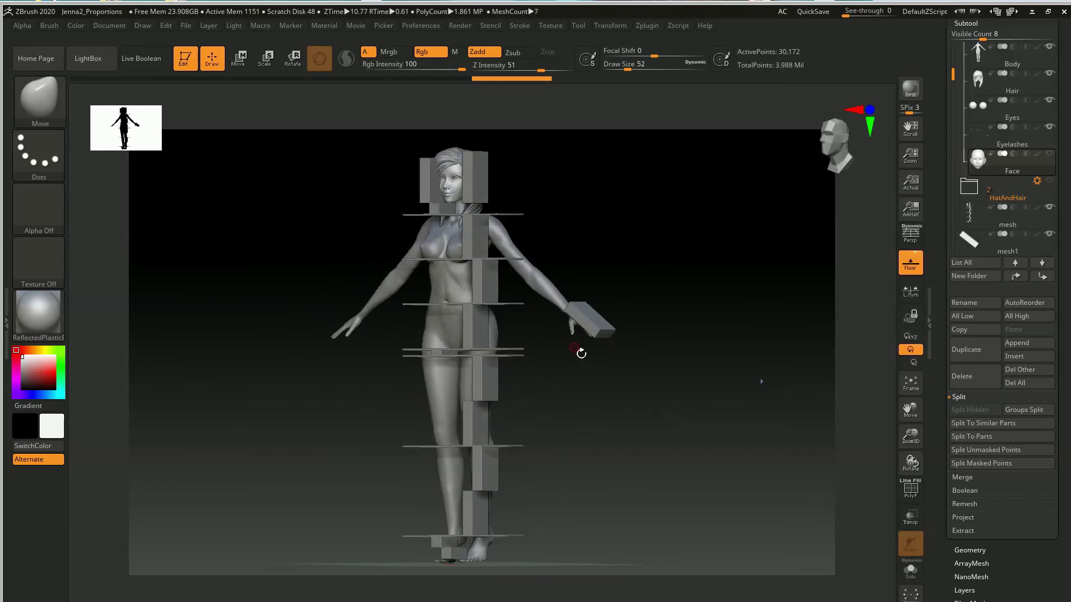
pyautogui.moveTo(575, 318)
pyautogui.keyDown('ctrl'); pyautogui.mouseDown(button='right')
pyautogui.moveTo(619, 460)
pyautogui.moveTo(571, 430)
pyautogui.moveTo(592, 444)
pyautogui.moveTo(574, 433)
pyautogui.moveTo(559, 401)
pyautogui.moveTo(566, 395)
pyautogui.moveTo(590, 456)
pyautogui.mouseUp(button='right'); pyautogui.keyUp('ctrl')
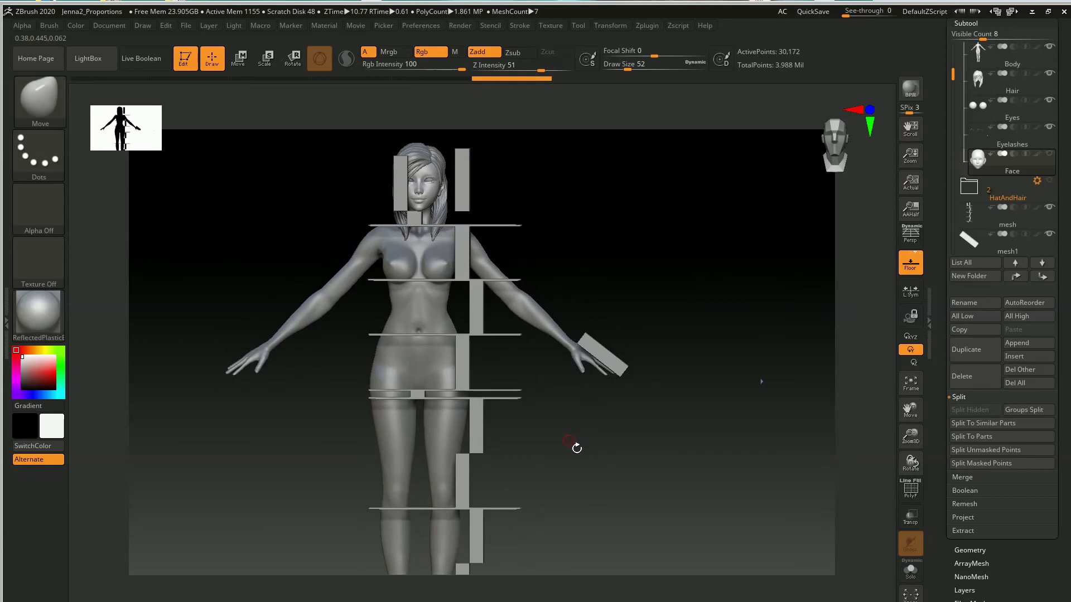